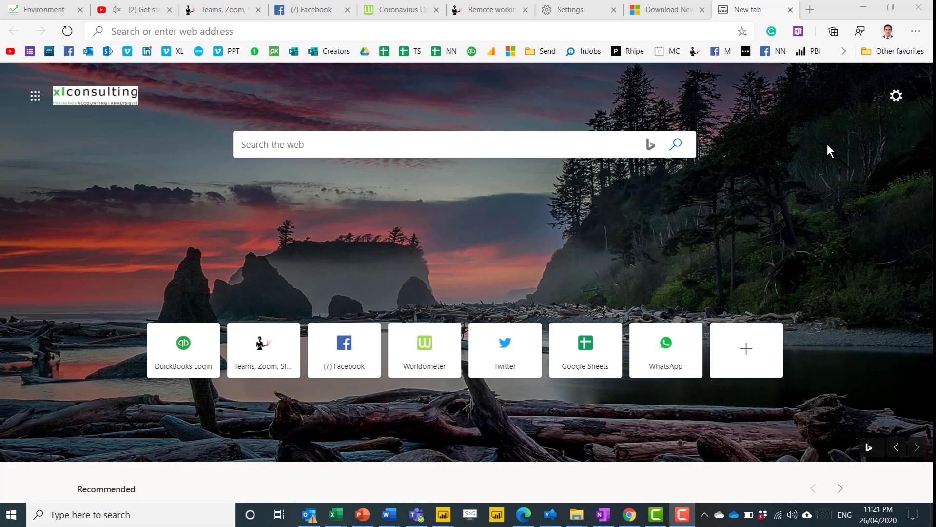
- Open the Collections pane to list saved collections such as Recent blogs I wrote and Accounting
{"action": "left_click", "coordinate": [834, 31]}
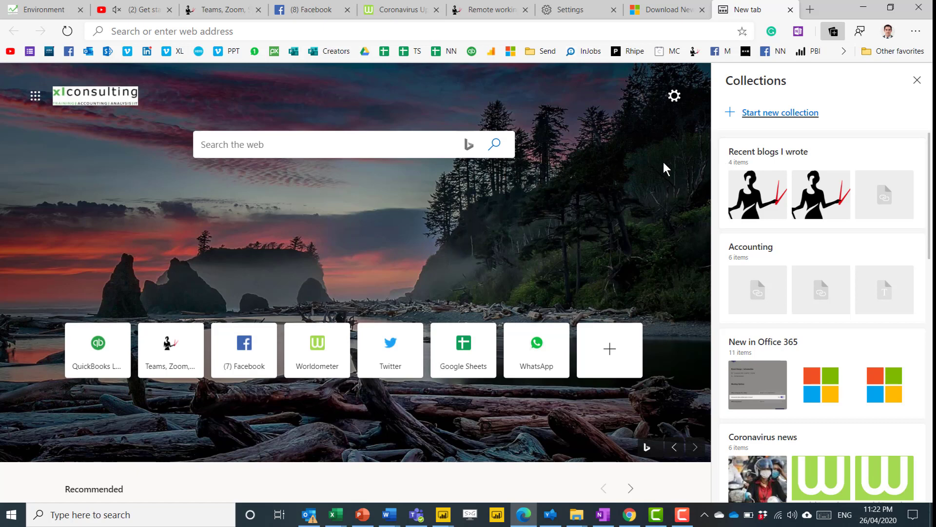
- Open all Buy a new tie pages in a maximised new window and view the Diamond and Vader Paisley tie tabs
{"action": "scroll", "coordinate": [785, 200], "scroll_direction": "down", "scroll_amount": 5}
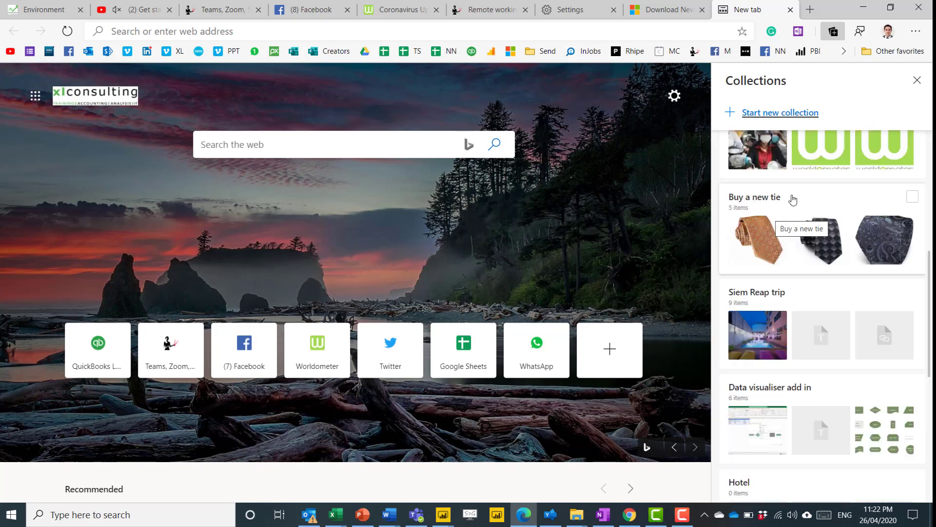
{"action": "left_click", "coordinate": [785, 204]}
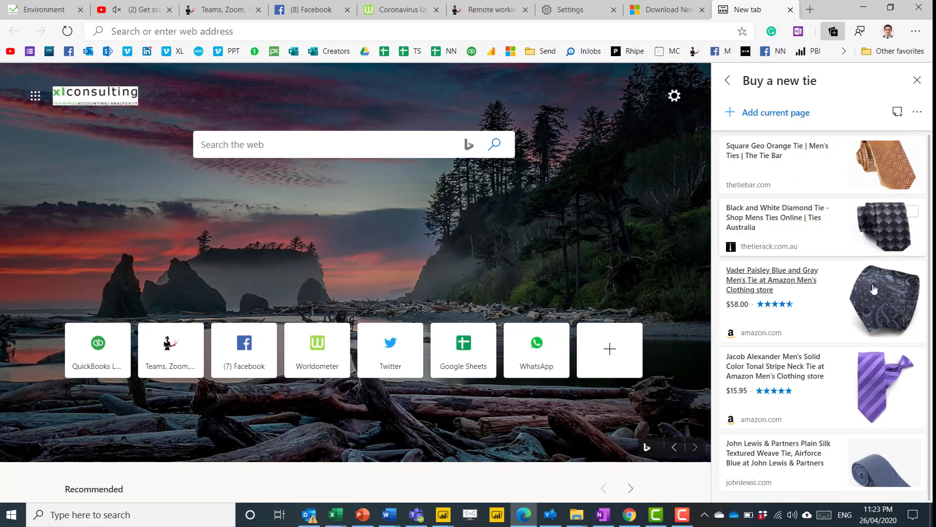
{"action": "left_click", "coordinate": [918, 112]}
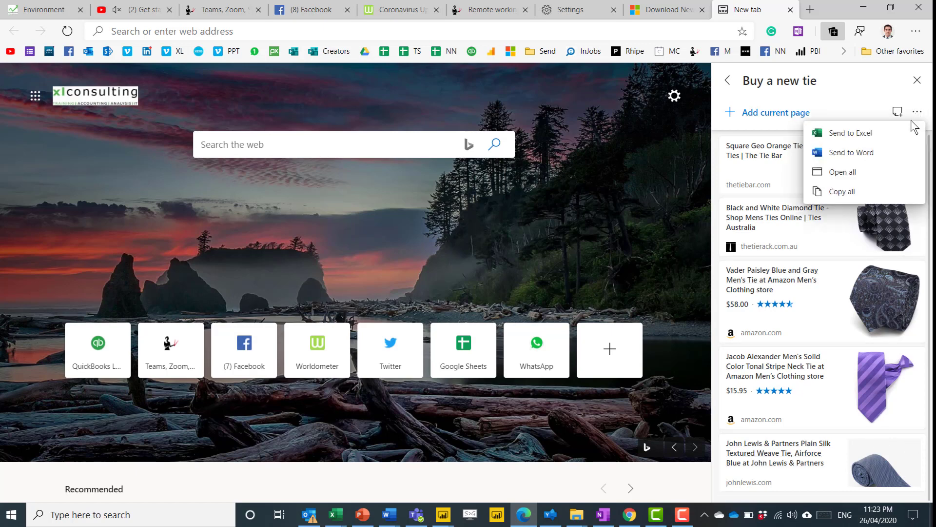
{"action": "left_click", "coordinate": [838, 174]}
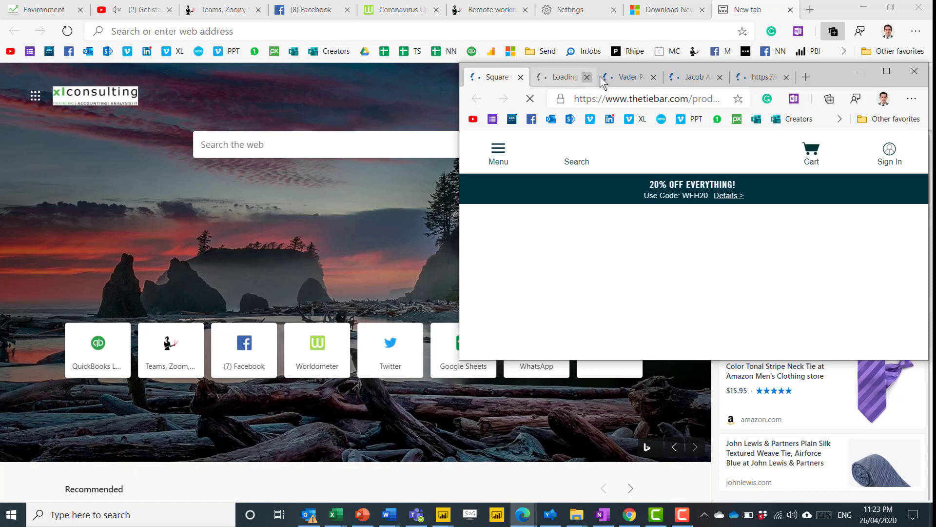
{"action": "left_click", "coordinate": [889, 72]}
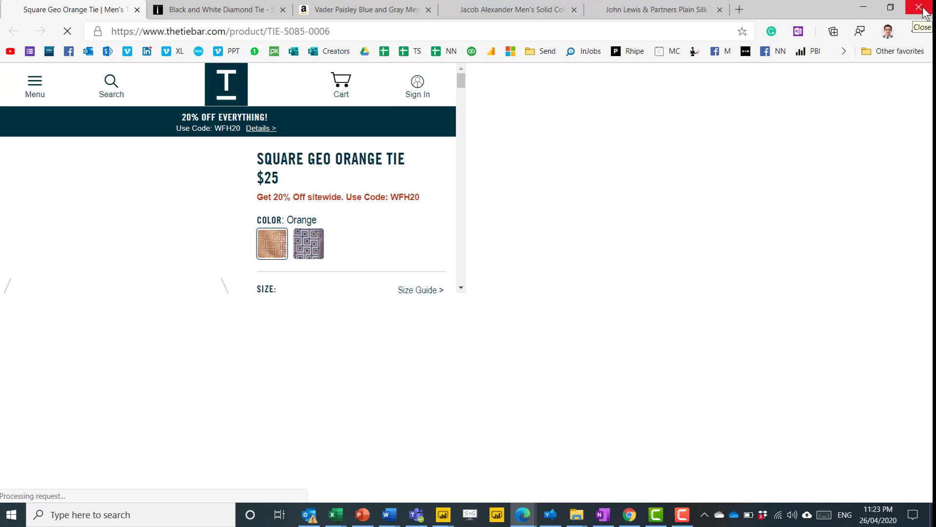
{"action": "left_click", "coordinate": [209, 12]}
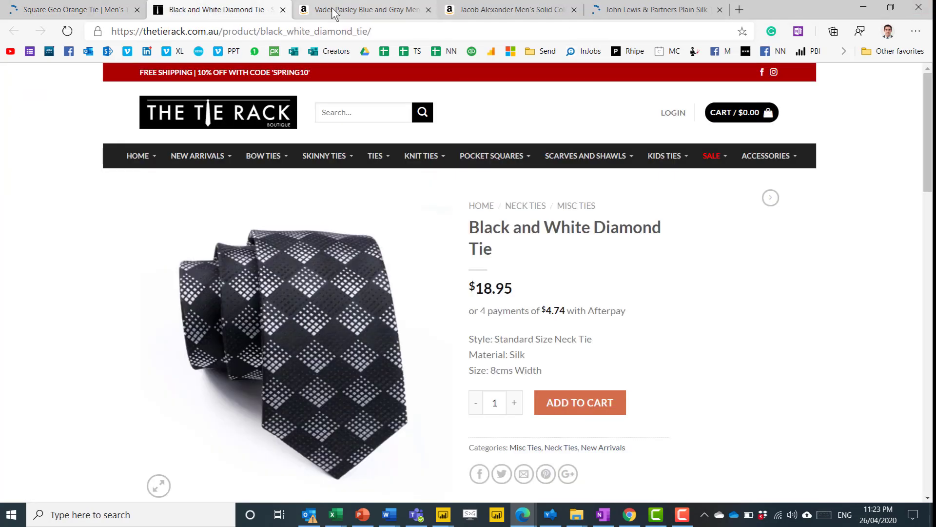
{"action": "left_click", "coordinate": [334, 12]}
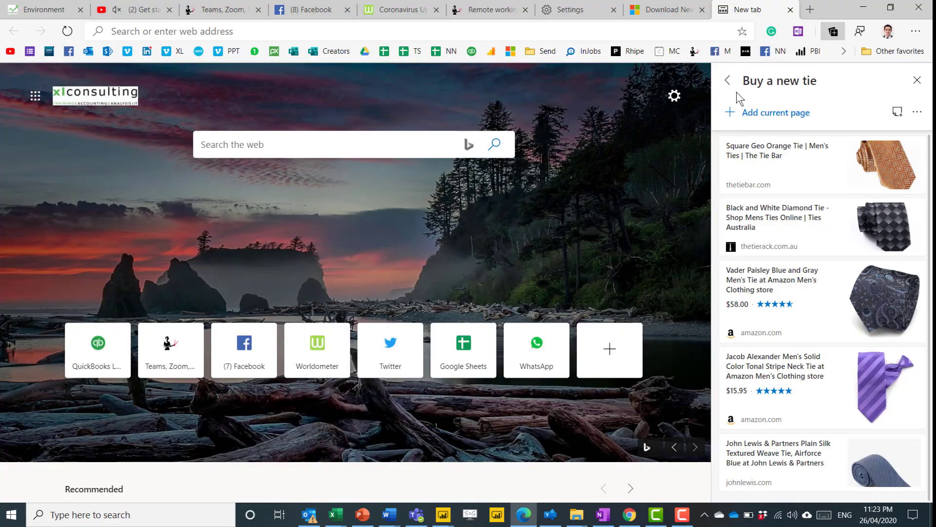
- From the Coronavirus news collection, load the cambodia search, then the COVID 19 data page
{"action": "left_click", "coordinate": [728, 80]}
{"action": "scroll", "coordinate": [762, 172], "scroll_direction": "down", "scroll_amount": 5}
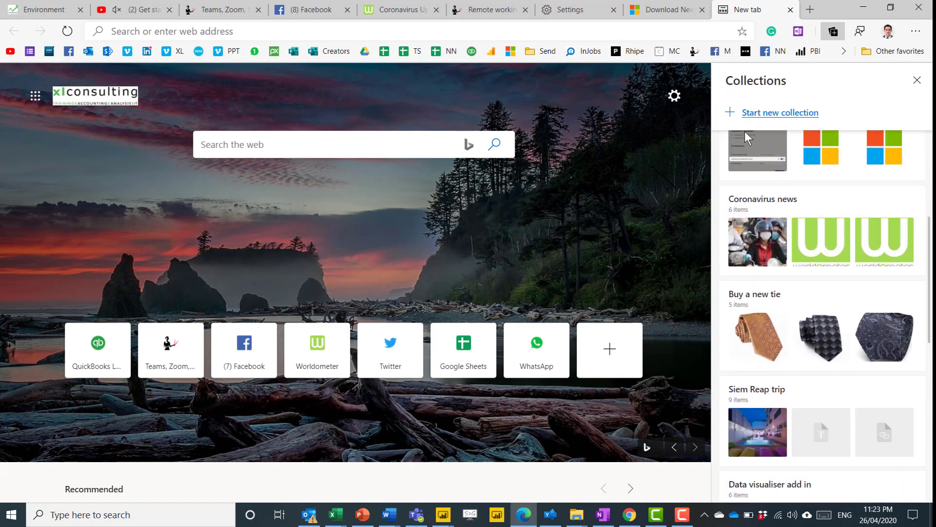
{"action": "left_click", "coordinate": [764, 194]}
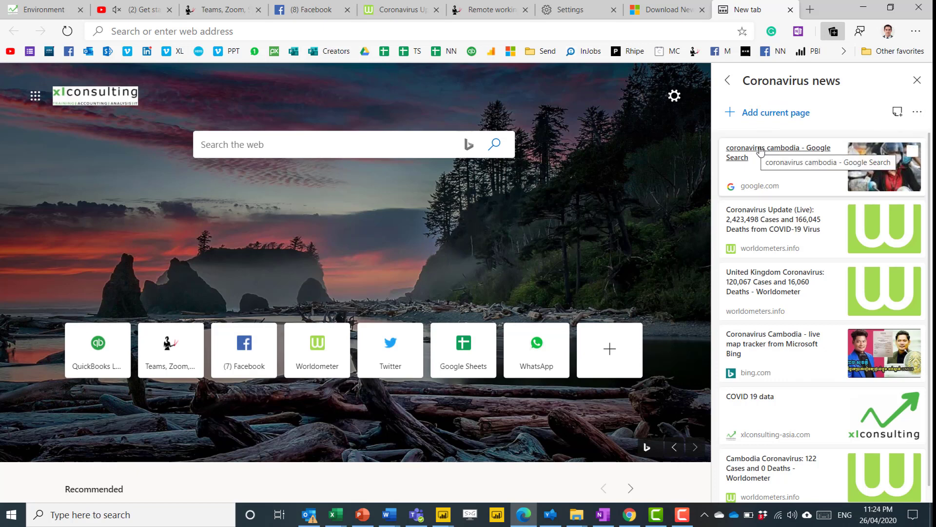
{"action": "left_click", "coordinate": [806, 151]}
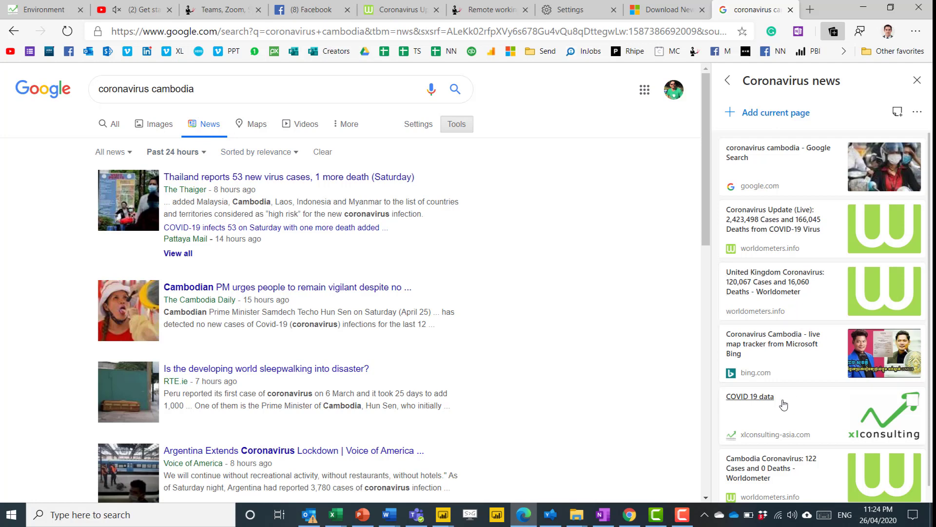
{"action": "left_click", "coordinate": [756, 398]}
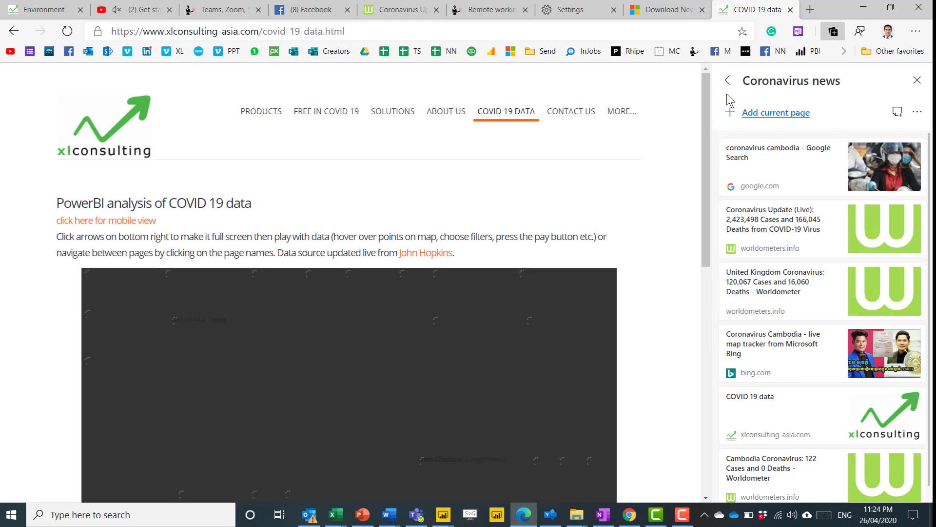
{"action": "left_click", "coordinate": [727, 80]}
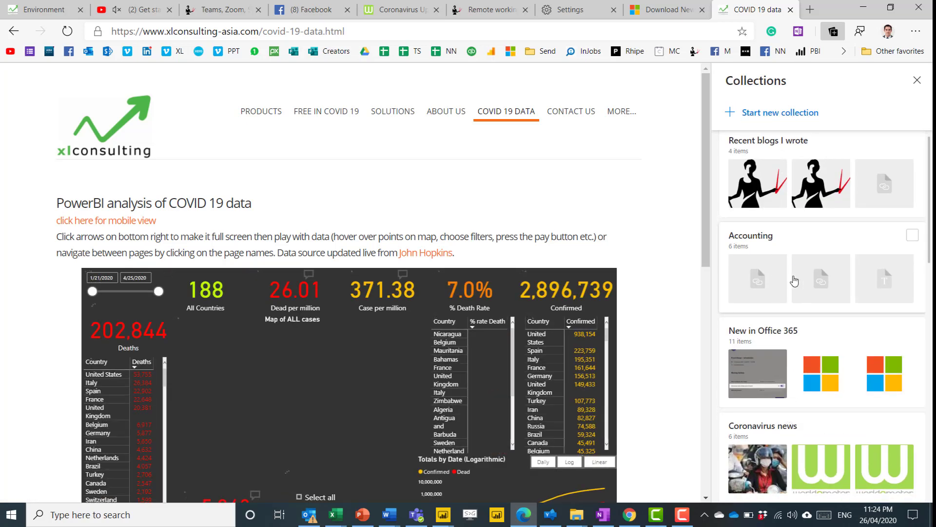
- Browse the saved pages of the Siem Reap trip collection
{"action": "scroll", "coordinate": [798, 282], "scroll_direction": "down", "scroll_amount": 1}
{"action": "scroll", "coordinate": [798, 282], "scroll_direction": "down", "scroll_amount": 4}
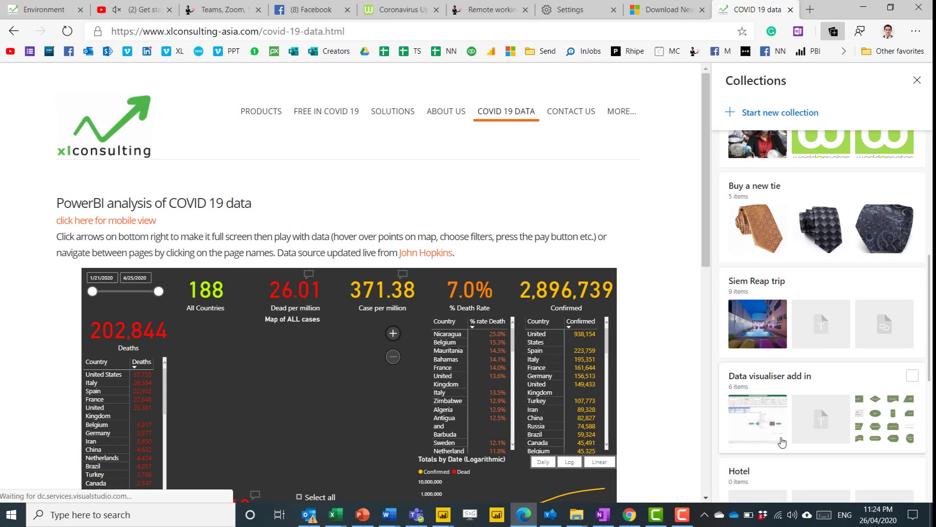
{"action": "left_click", "coordinate": [778, 281]}
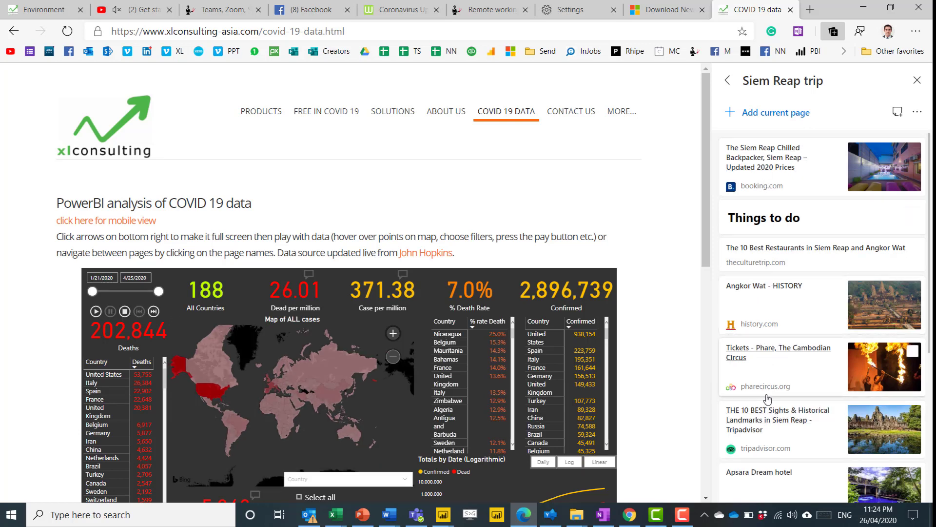
{"action": "scroll", "coordinate": [813, 344], "scroll_direction": "down", "scroll_amount": 5}
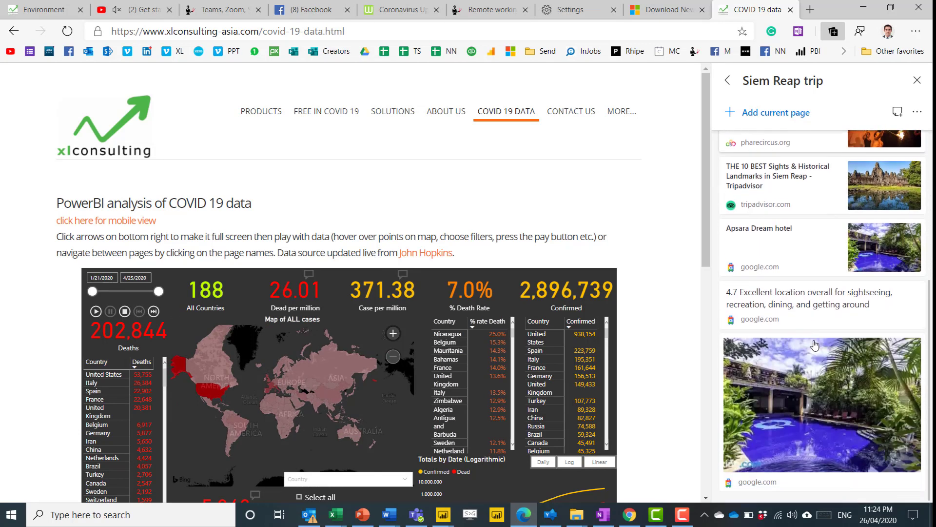
{"action": "scroll", "coordinate": [813, 344], "scroll_direction": "up", "scroll_amount": 5}
{"action": "left_click", "coordinate": [728, 80]}
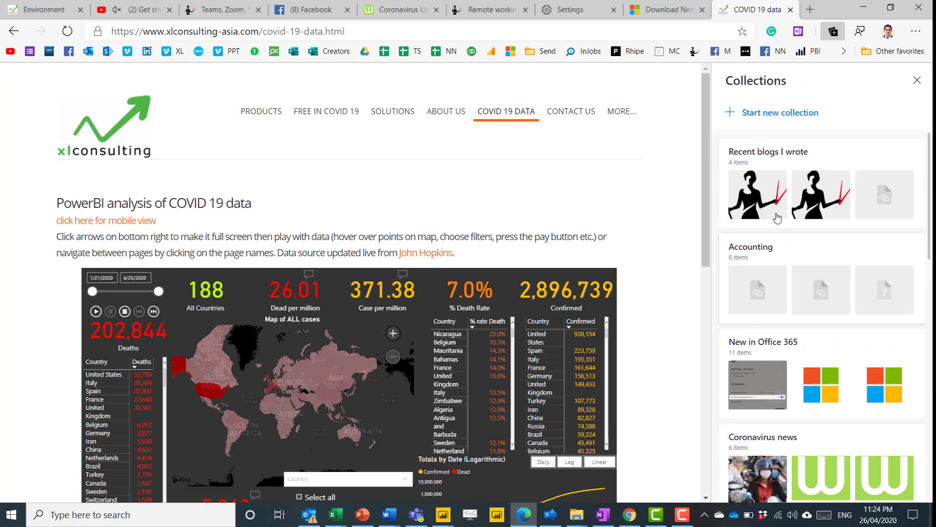
- Look through the Recent blogs I wrote and Accounting collections
{"action": "left_click", "coordinate": [773, 154]}
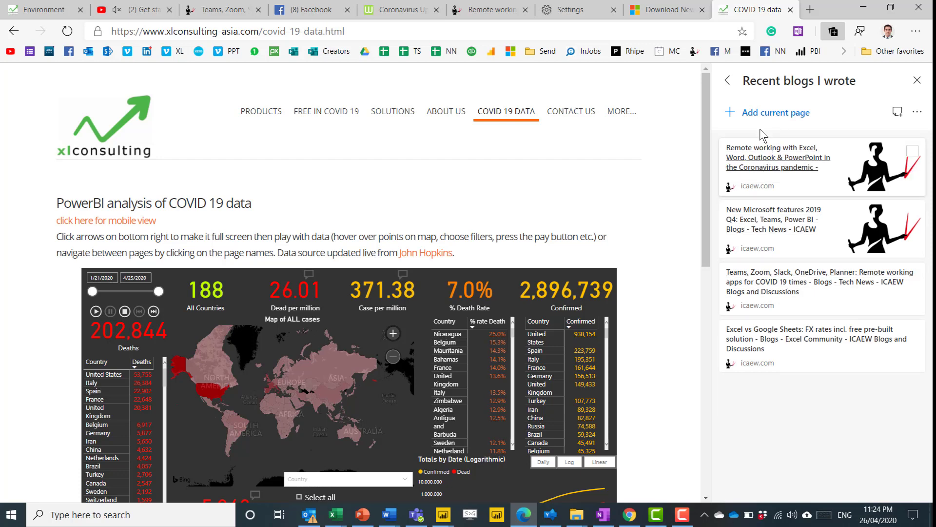
{"action": "left_click", "coordinate": [728, 80]}
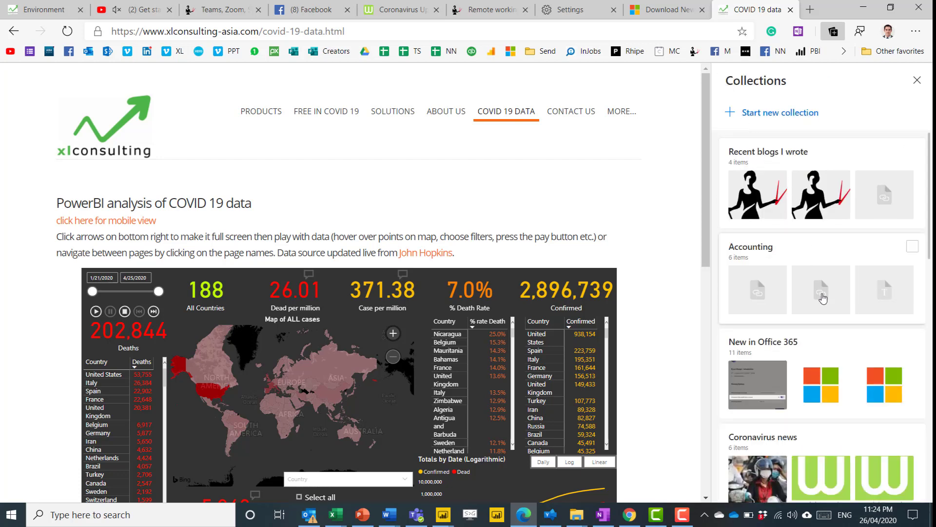
{"action": "left_click", "coordinate": [734, 259]}
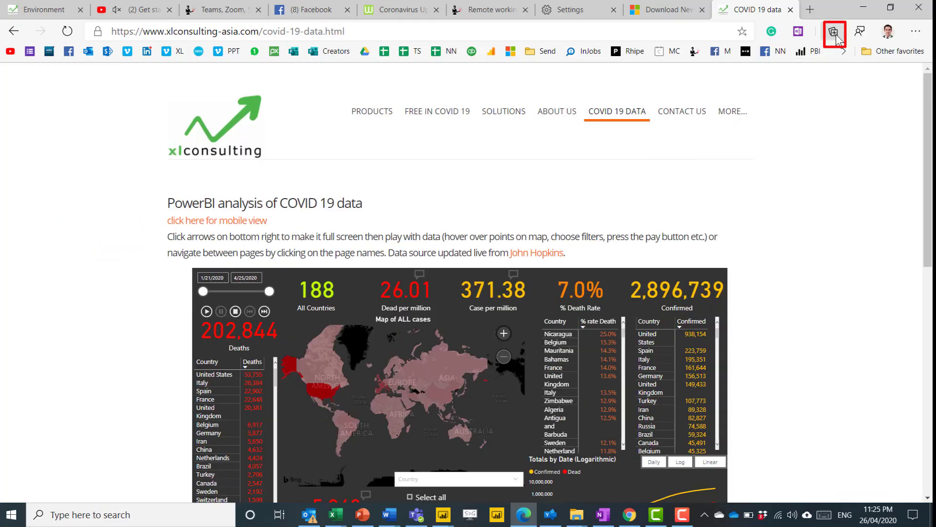
- Create a new collection named 'new phone research'
{"action": "left_click", "coordinate": [834, 35]}
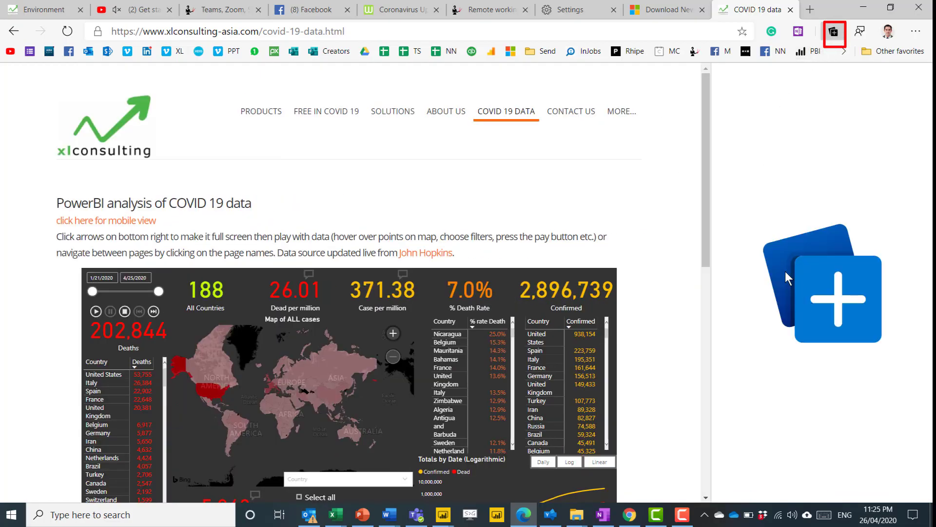
{"action": "left_click", "coordinate": [756, 113]}
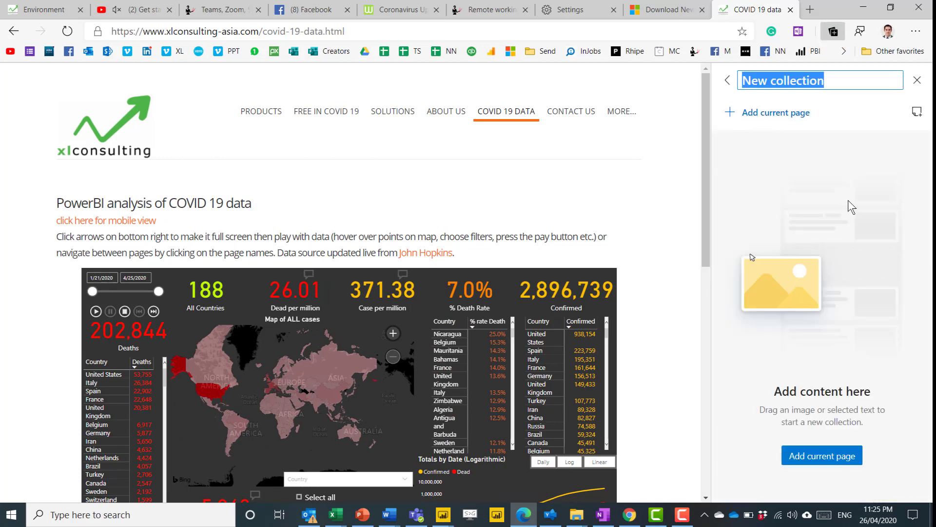
{"action": "type", "text": "new phone research"}
{"action": "key", "text": "Return"}
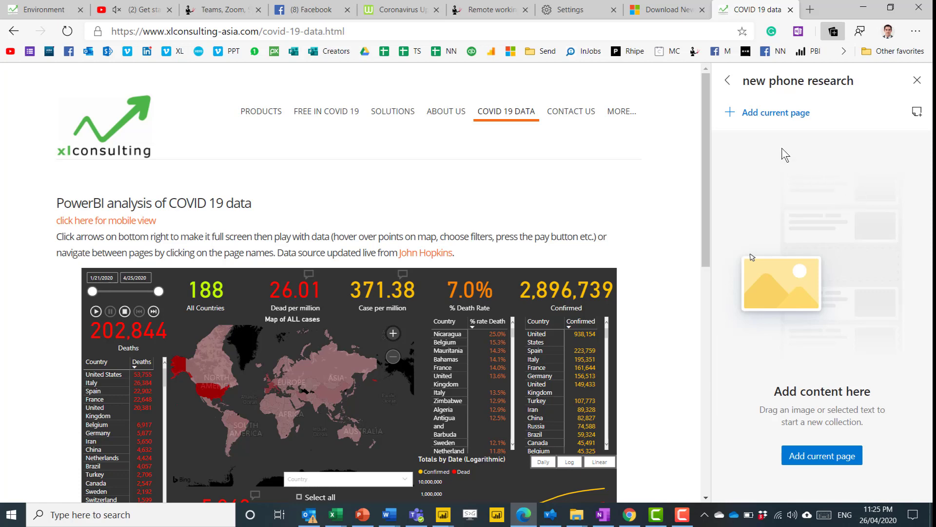
- Search 'iphone new model' and add the MacRumors iPhone SE 2020 article to the collection
{"action": "left_click", "coordinate": [810, 9]}
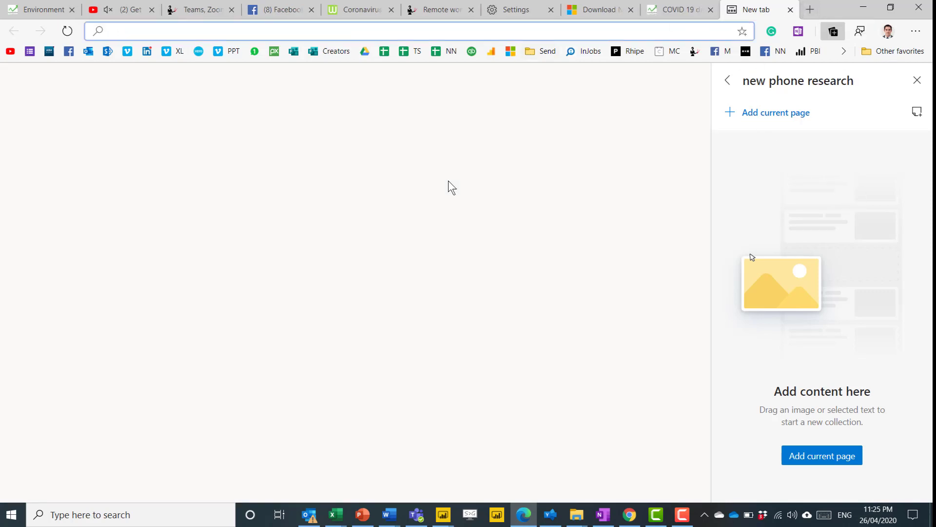
{"action": "type", "text": "ipho"}
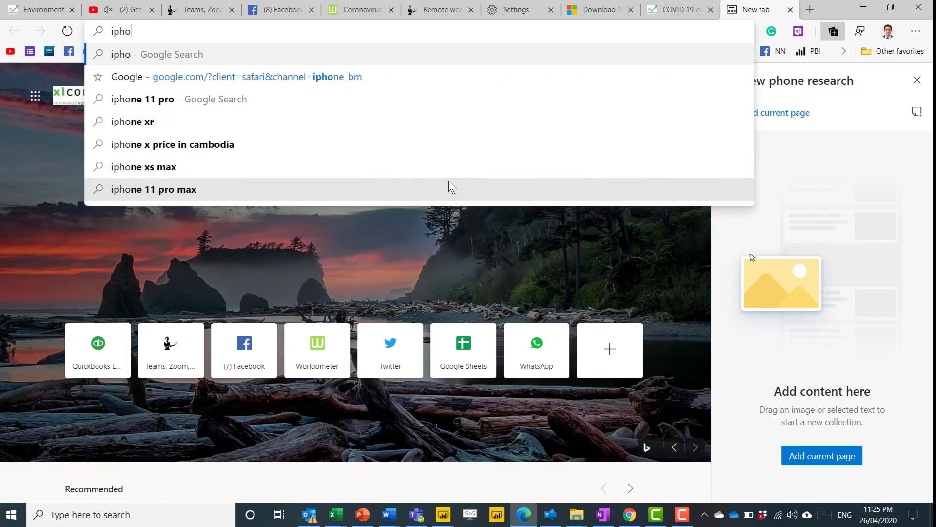
{"action": "type", "text": "ne new model"}
{"action": "key", "text": "Return"}
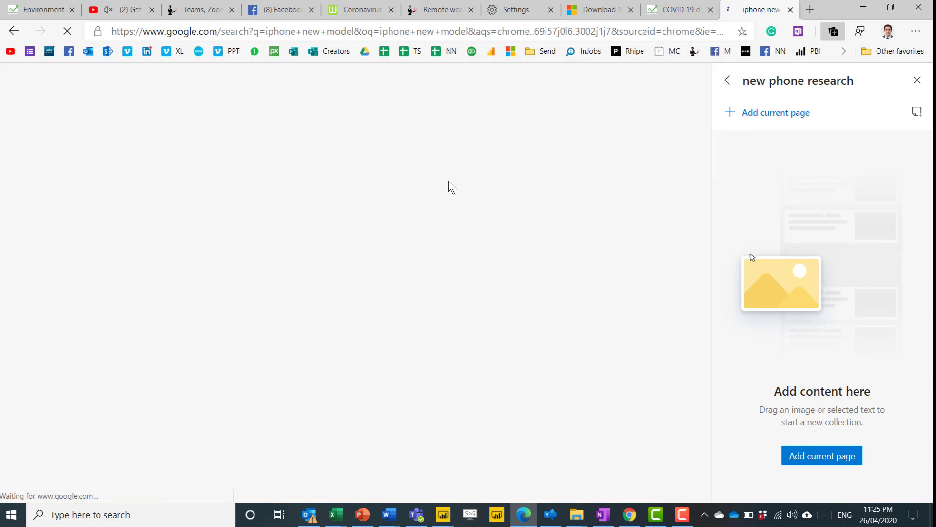
{"action": "left_click", "coordinate": [193, 304]}
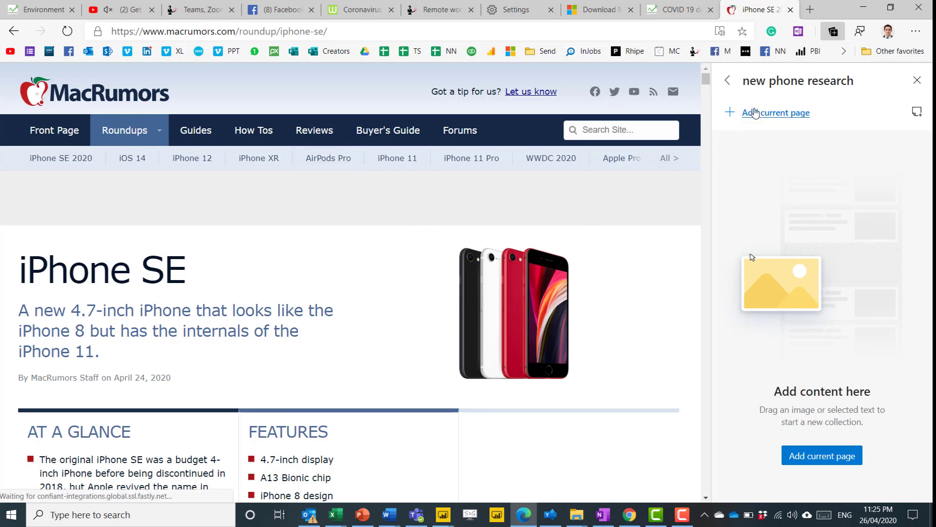
{"action": "left_click", "coordinate": [773, 113]}
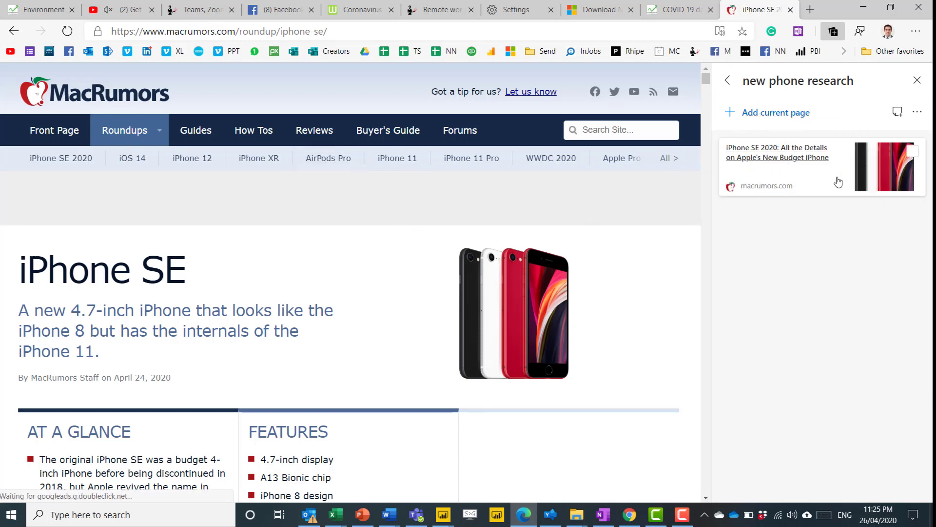
{"action": "scroll", "coordinate": [173, 323], "scroll_direction": "down", "scroll_amount": 8}
{"action": "scroll", "coordinate": [195, 268], "scroll_direction": "up", "scroll_amount": 8}
{"action": "scroll", "coordinate": [291, 259], "scroll_direction": "down", "scroll_amount": 15}
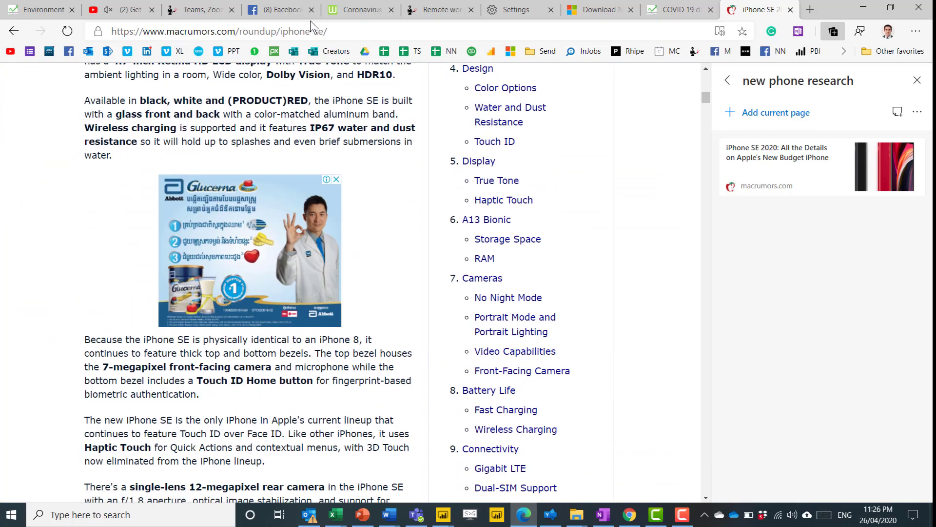
- Search 'new pixel phone', clip the Pixel 4 image into new phone research, then remove it
{"action": "left_click", "coordinate": [334, 33]}
{"action": "type", "text": "new pixel phone"}
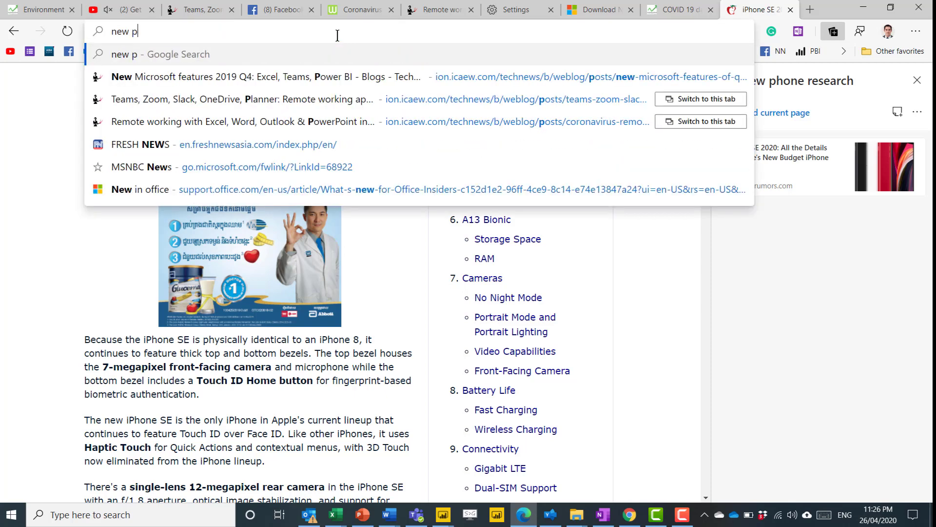
{"action": "key", "text": "Return"}
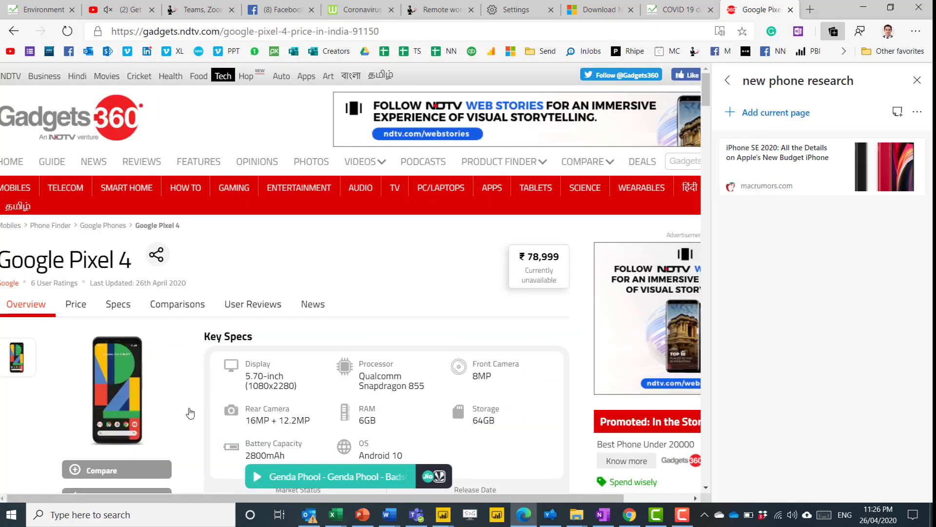
{"action": "right_click", "coordinate": [128, 370]}
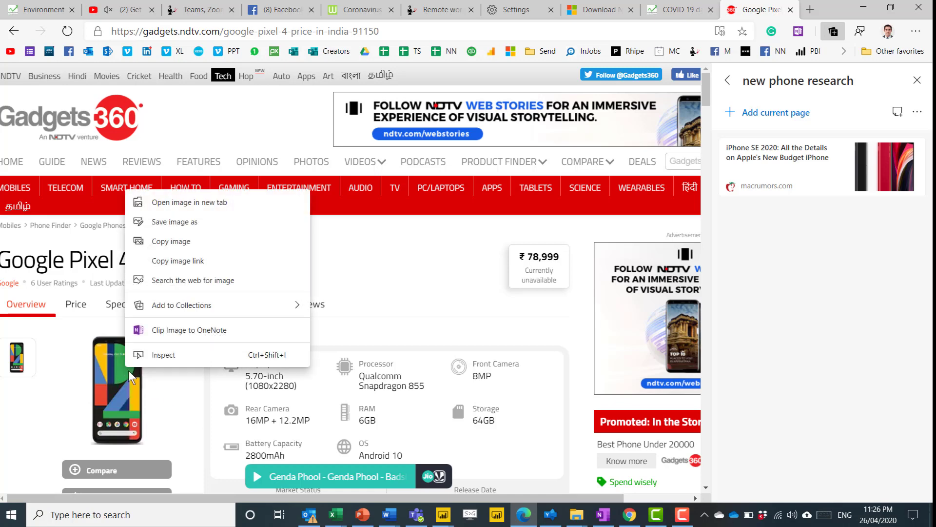
{"action": "mouse_move", "coordinate": [188, 313]}
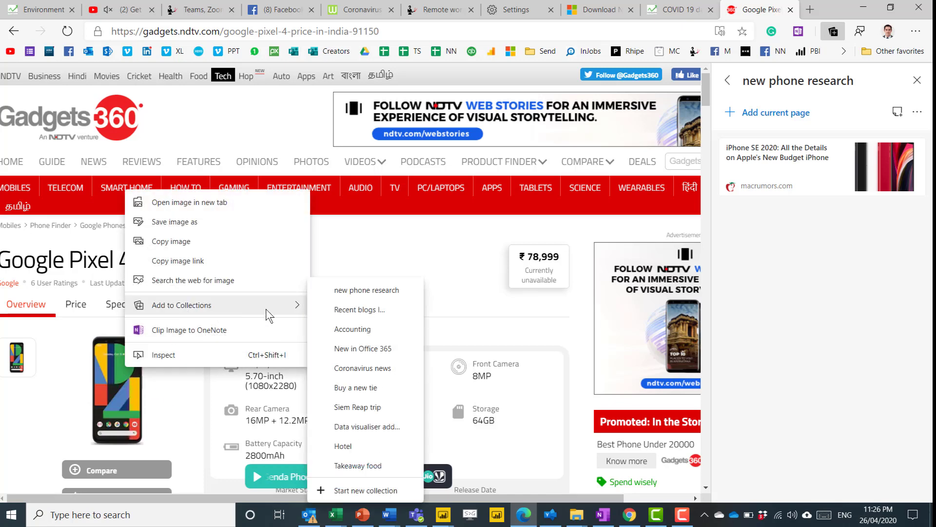
{"action": "left_click", "coordinate": [354, 293]}
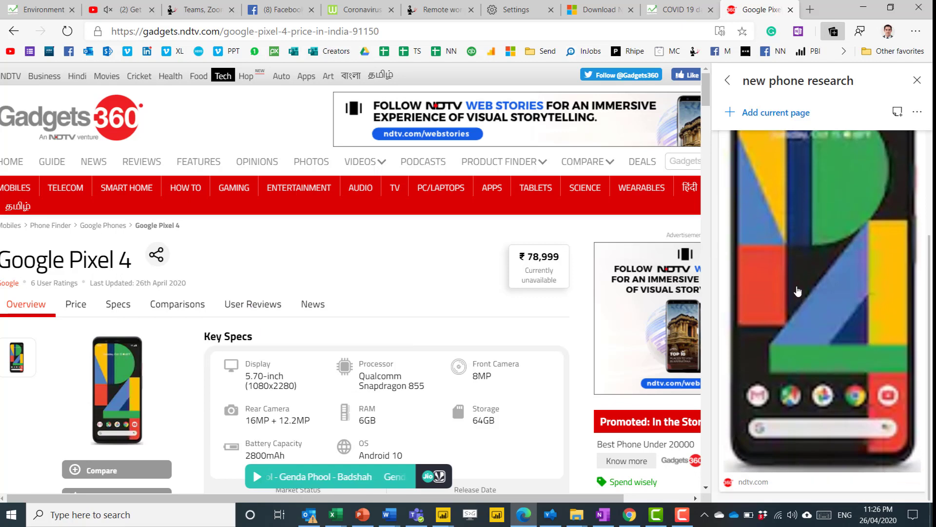
{"action": "scroll", "coordinate": [797, 291], "scroll_direction": "up", "scroll_amount": 3}
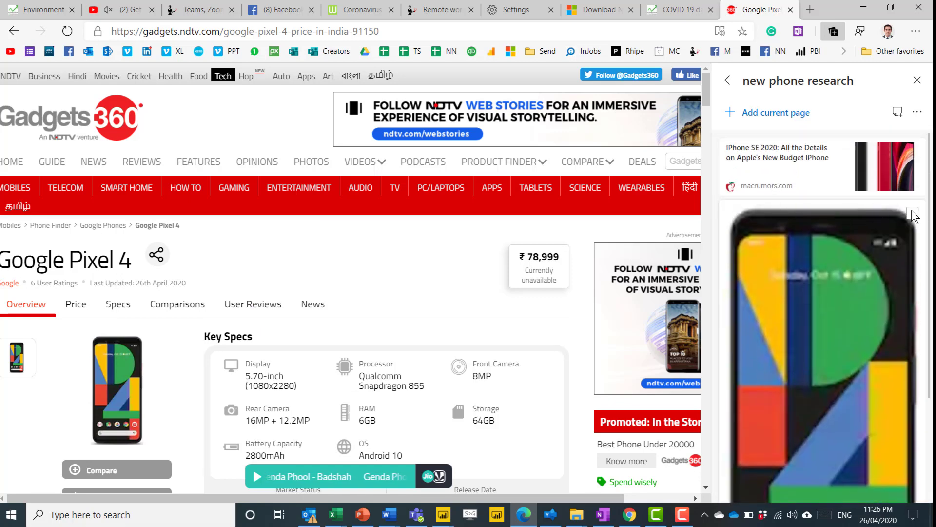
{"action": "left_click", "coordinate": [912, 215]}
{"action": "left_click", "coordinate": [912, 108]}
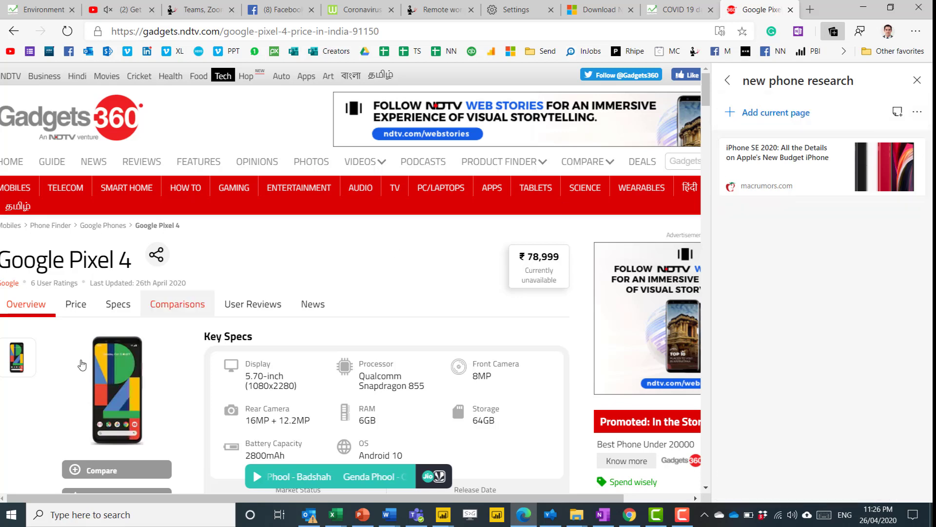
- Add the selected Pixel 4 Key Specs text to new phone research
{"action": "scroll", "coordinate": [81, 365], "scroll_direction": "down", "scroll_amount": 1}
{"action": "left_click_drag", "start_coordinate": [465, 413], "coordinate": [205, 289]}
{"action": "right_click", "coordinate": [251, 318]}
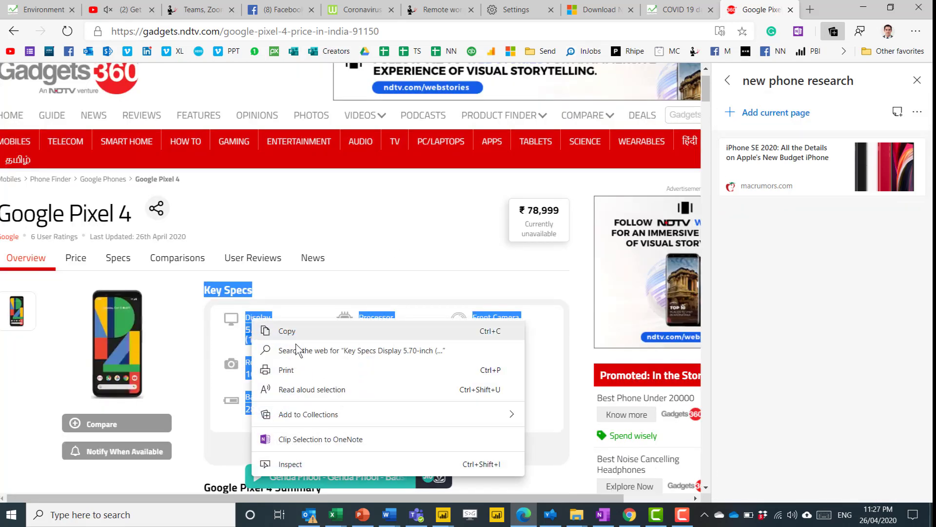
{"action": "mouse_move", "coordinate": [427, 412]}
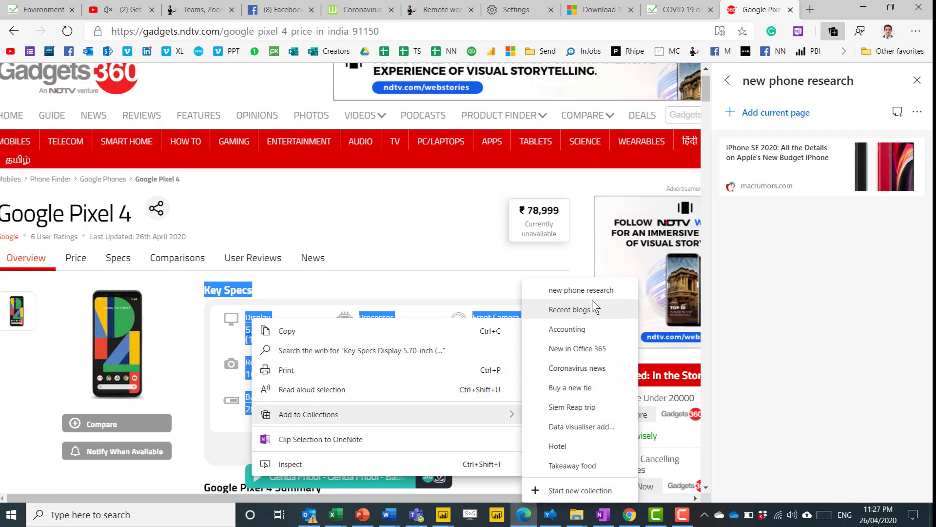
{"action": "left_click", "coordinate": [581, 289]}
- Start a site search for 'iphone'
{"action": "scroll", "coordinate": [634, 161], "scroll_direction": "up", "scroll_amount": 1}
{"action": "left_click", "coordinate": [682, 161]}
{"action": "type", "text": "iphone 11"}
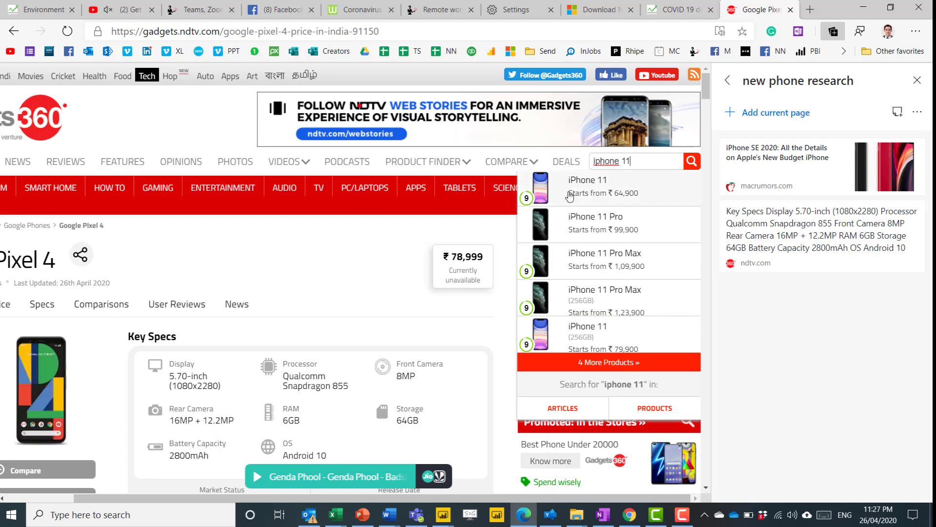
- Add the iPhone 11 Key Specs text to new phone research
{"action": "left_click", "coordinate": [573, 191]}
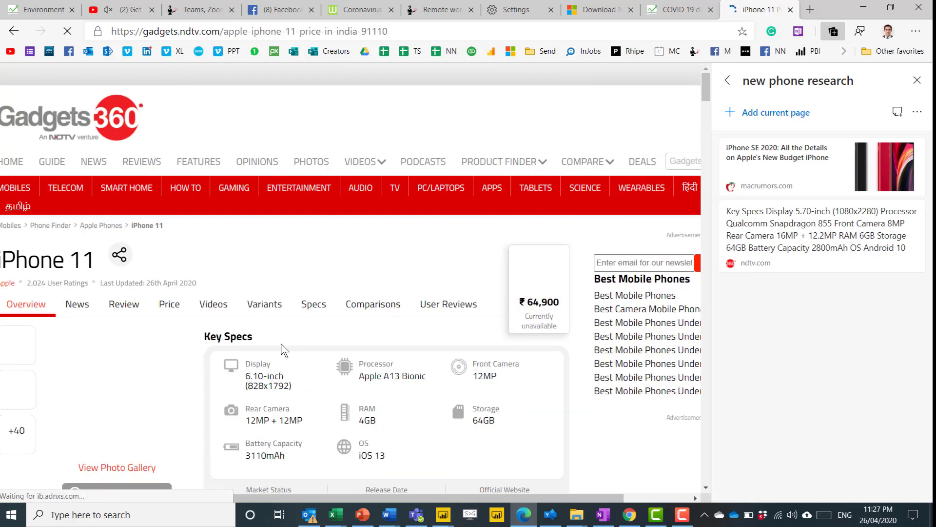
{"action": "left_click_drag", "start_coordinate": [479, 455], "coordinate": [224, 359]}
{"action": "right_click", "coordinate": [262, 363]}
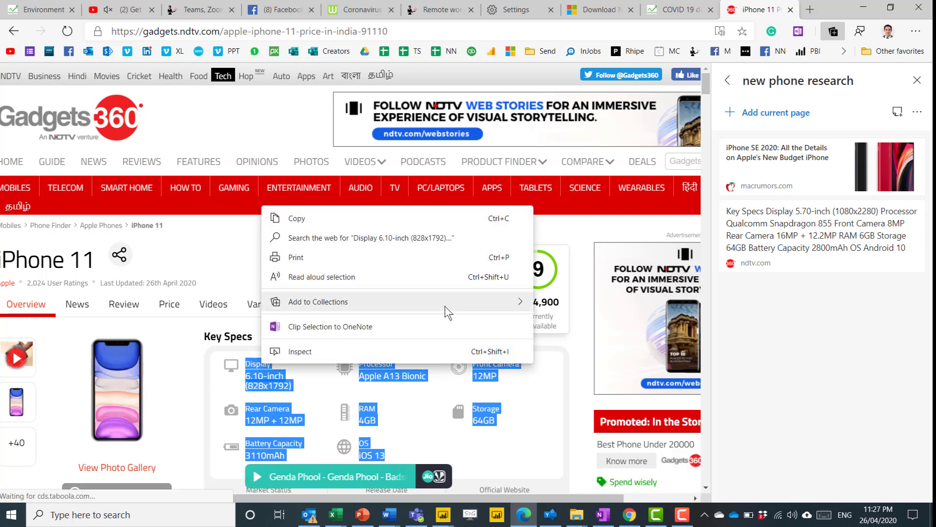
{"action": "mouse_move", "coordinate": [463, 304]}
{"action": "left_click", "coordinate": [593, 289]}
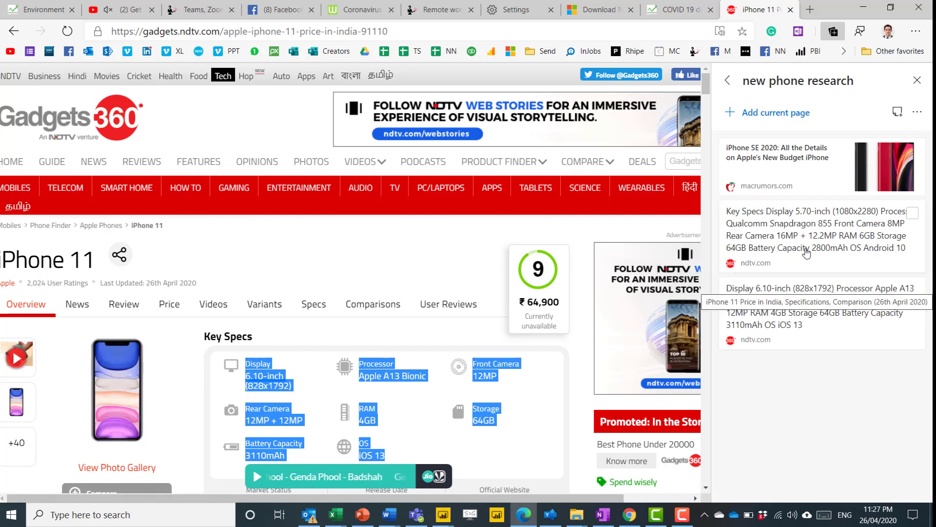
- Add an 'IPhone features' note and move it above the iPhone 11 specs
{"action": "left_click", "coordinate": [897, 113]}
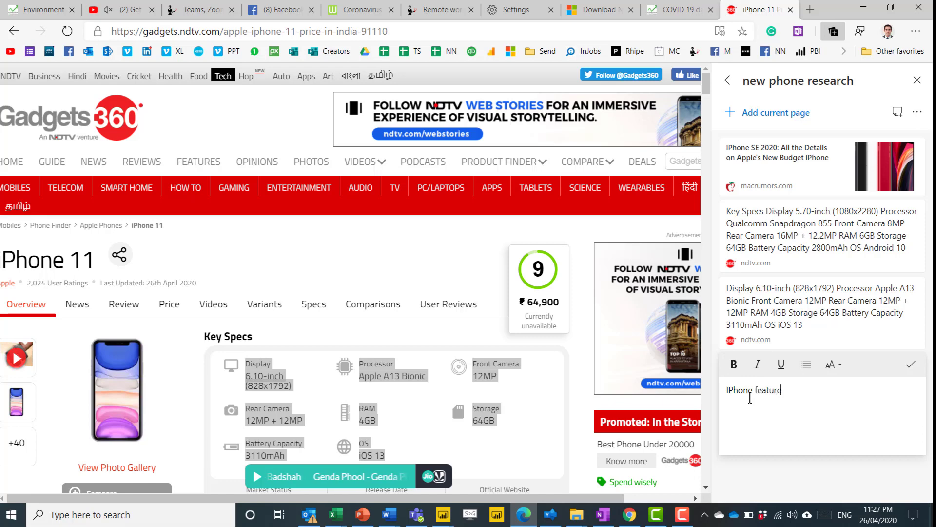
{"action": "left_click", "coordinate": [910, 364]}
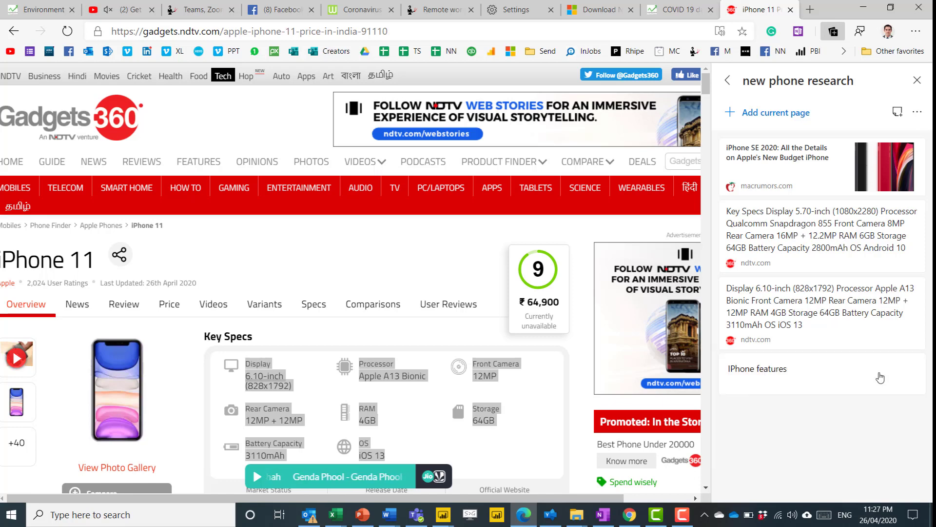
{"action": "left_click_drag", "start_coordinate": [835, 370], "coordinate": [814, 282]}
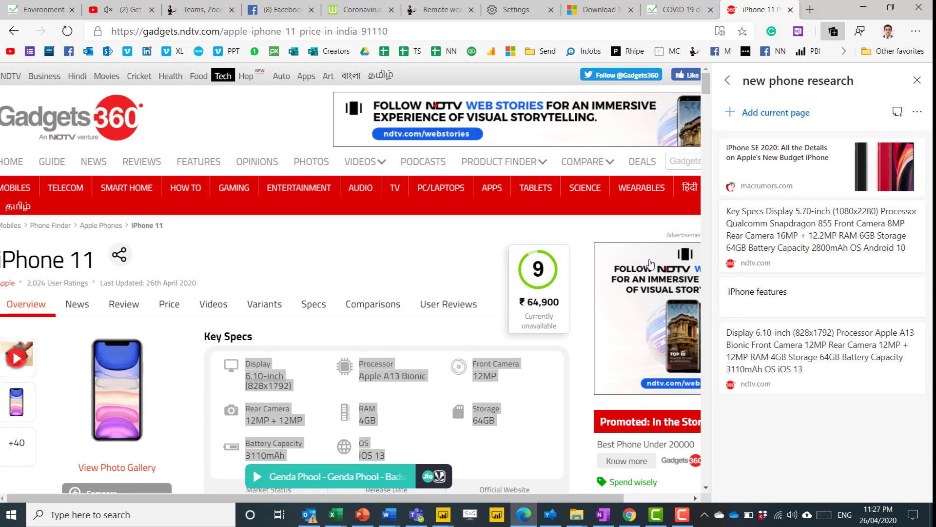
{"action": "left_click", "coordinate": [371, 272]}
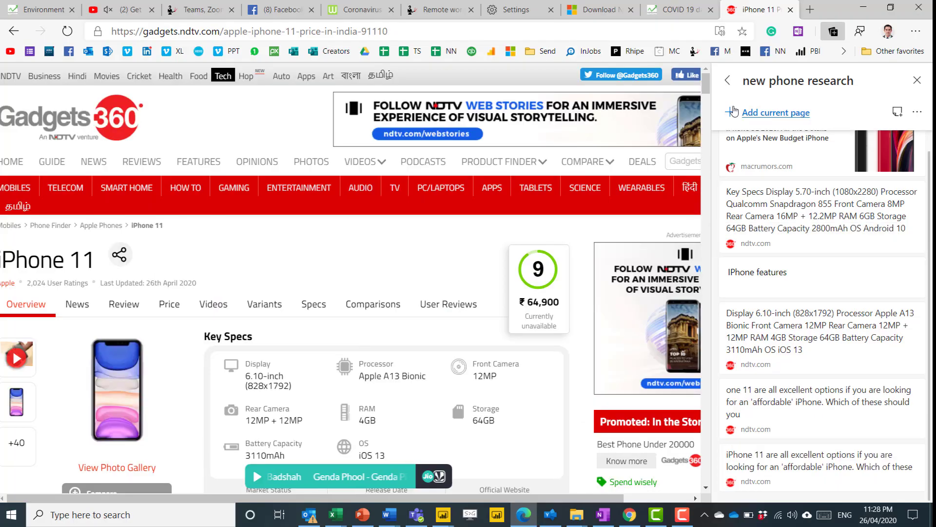
- Copy all items in the collection and switch to Outlook
{"action": "left_click", "coordinate": [918, 112]}
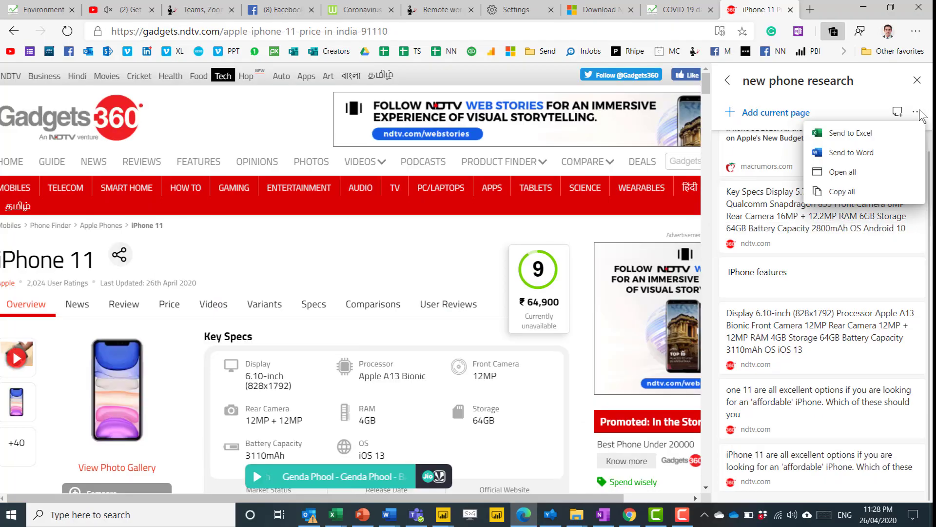
{"action": "left_click", "coordinate": [842, 192]}
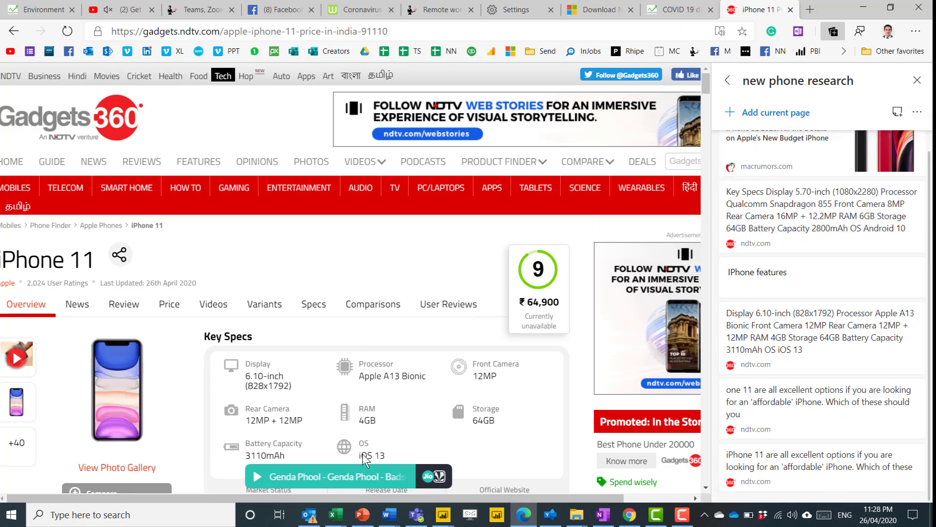
{"action": "left_click", "coordinate": [308, 519]}
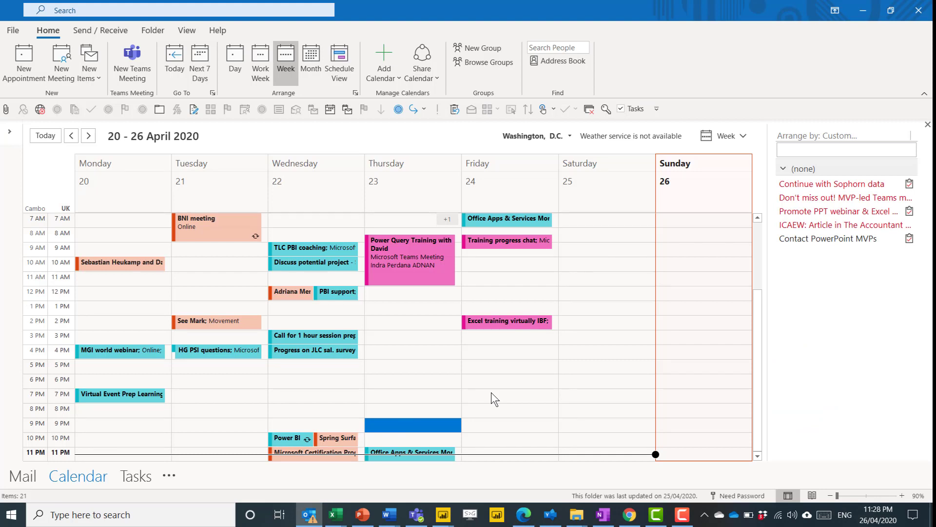
- Paste the copied phone research items into a new Outlook email, then return to Edge's collections list
{"action": "key", "text": "ctrl+shift+m"}
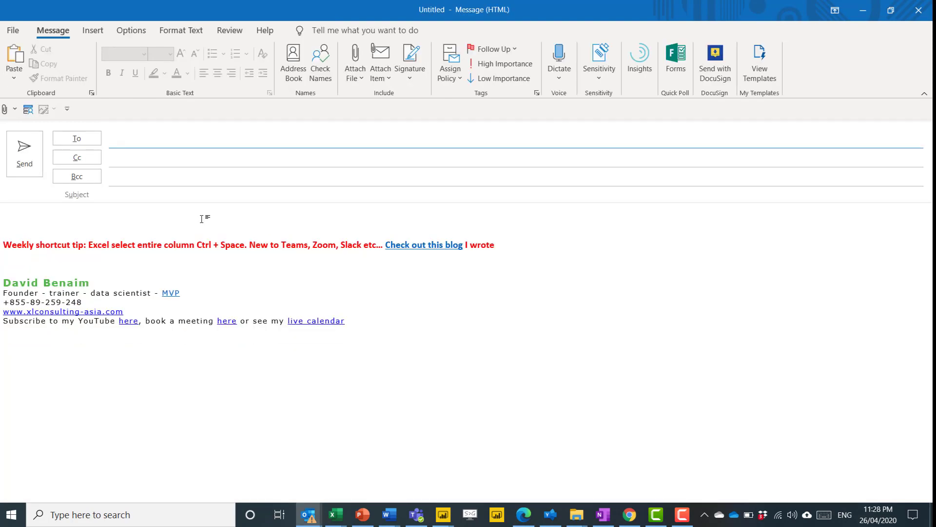
{"action": "left_click", "coordinate": [164, 234]}
{"action": "key", "text": "ctrl+v"}
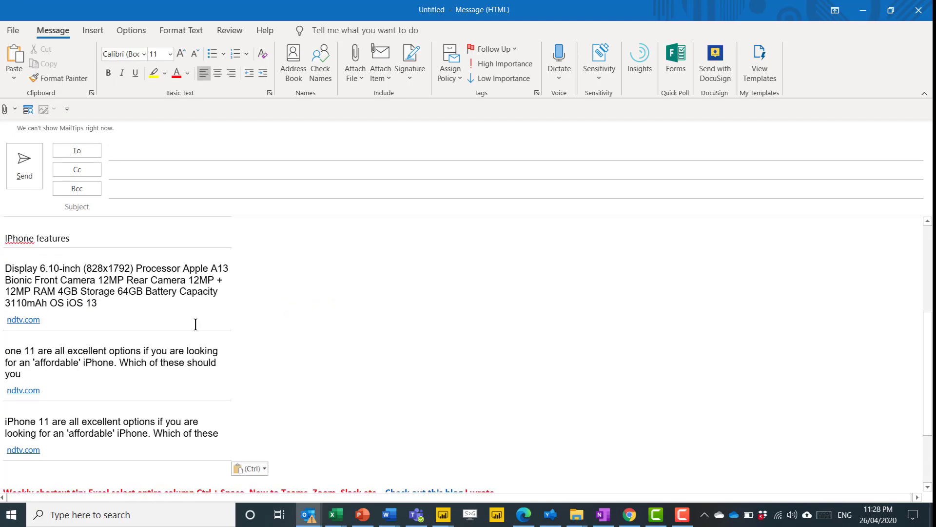
{"action": "scroll", "coordinate": [30, 253], "scroll_direction": "up", "scroll_amount": 5}
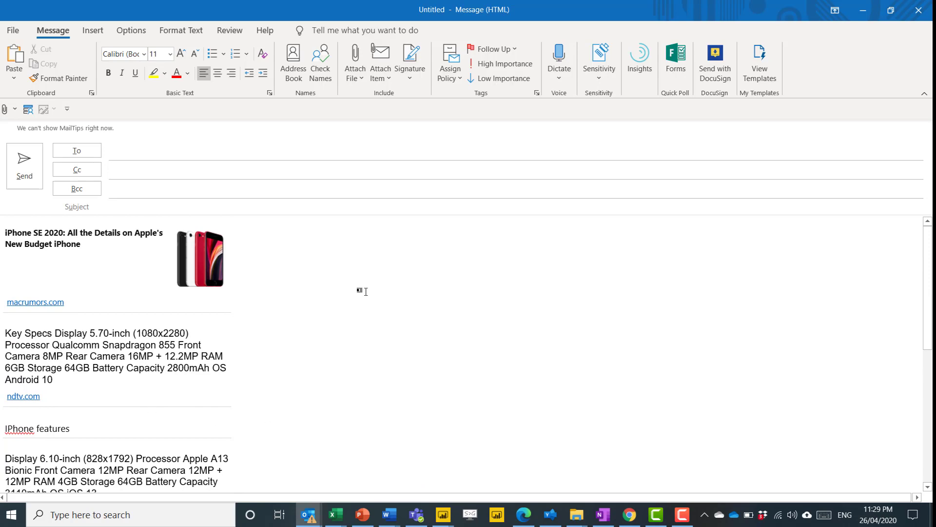
{"action": "key", "text": "alt+Tab"}
{"action": "left_click", "coordinate": [728, 81]}
- Open the Microphones collection and search 'microphone stand', reaching Amazon's stands page
{"action": "left_click", "coordinate": [772, 189]}
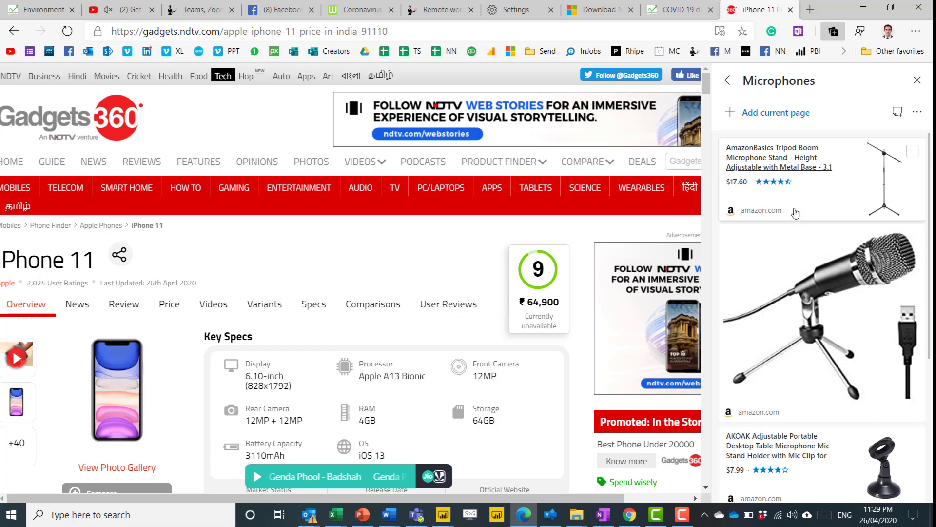
{"action": "scroll", "coordinate": [809, 336], "scroll_direction": "down", "scroll_amount": 5}
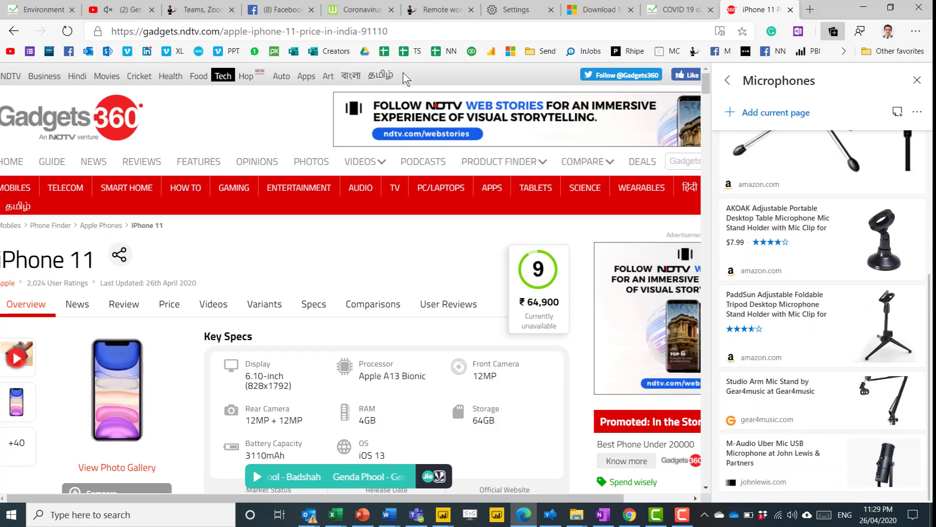
{"action": "left_click", "coordinate": [410, 30]}
{"action": "type", "text": "microphone stand"}
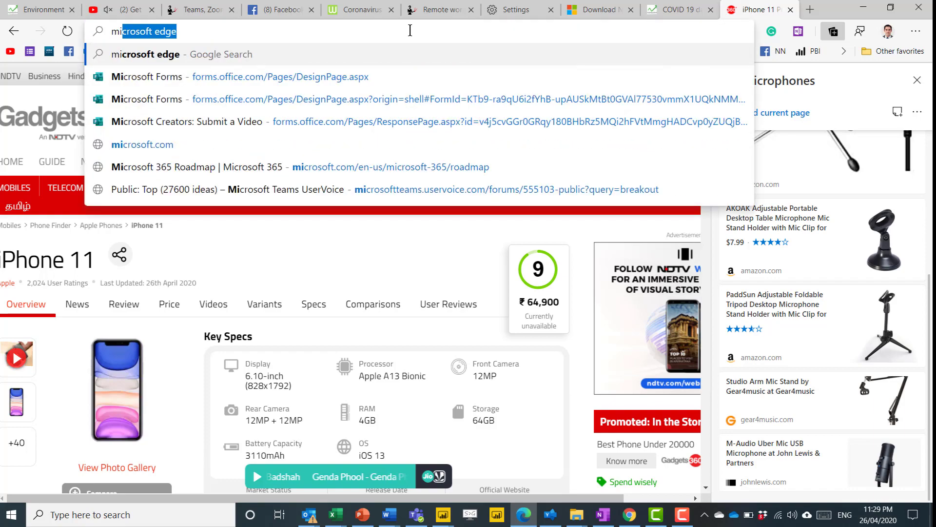
{"action": "key", "text": "Return"}
{"action": "scroll", "coordinate": [208, 244], "scroll_direction": "down", "scroll_amount": 7}
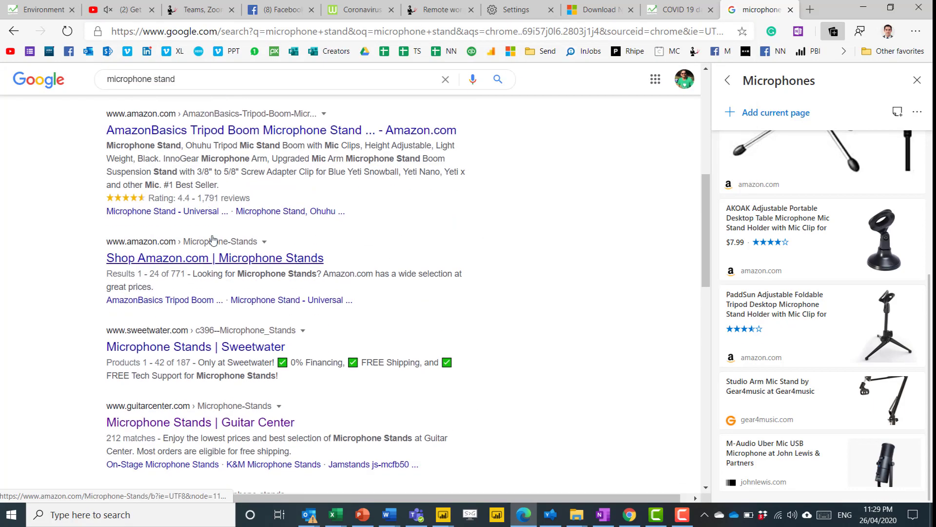
{"action": "left_click", "coordinate": [205, 256]}
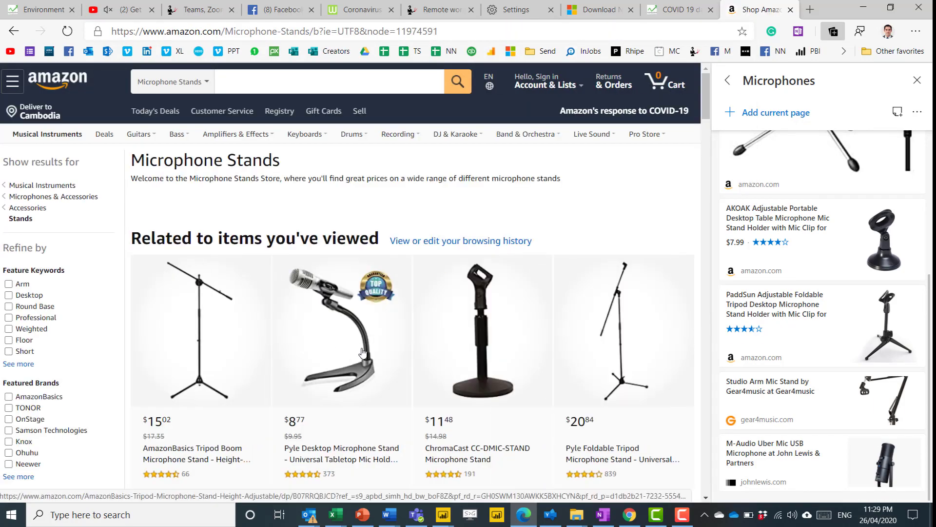
- Open the Lulu Home, TONOR and AmazonBasics tripod stands in background tabs, then view Lulu Home
{"action": "scroll", "coordinate": [553, 352], "scroll_direction": "down", "scroll_amount": 7}
{"action": "scroll", "coordinate": [554, 352], "scroll_direction": "down", "scroll_amount": 8}
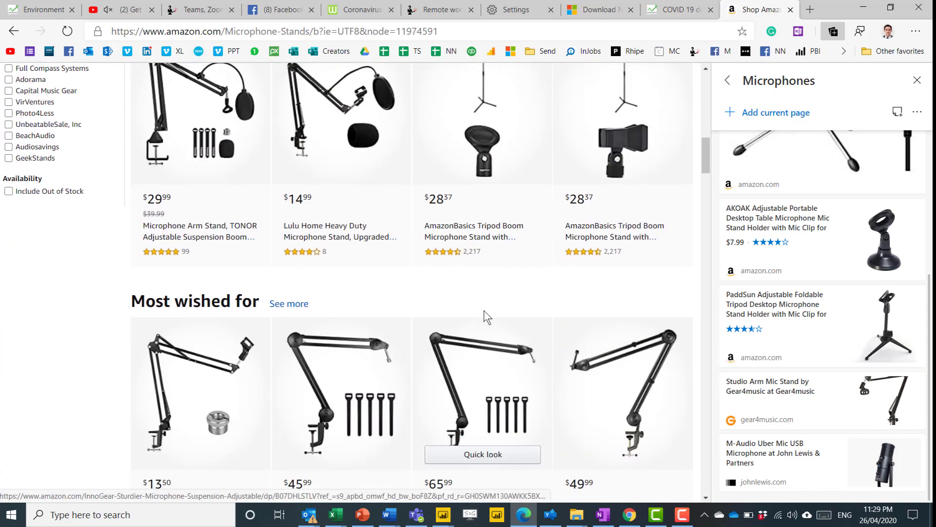
{"action": "mouse_move", "coordinate": [317, 398]}
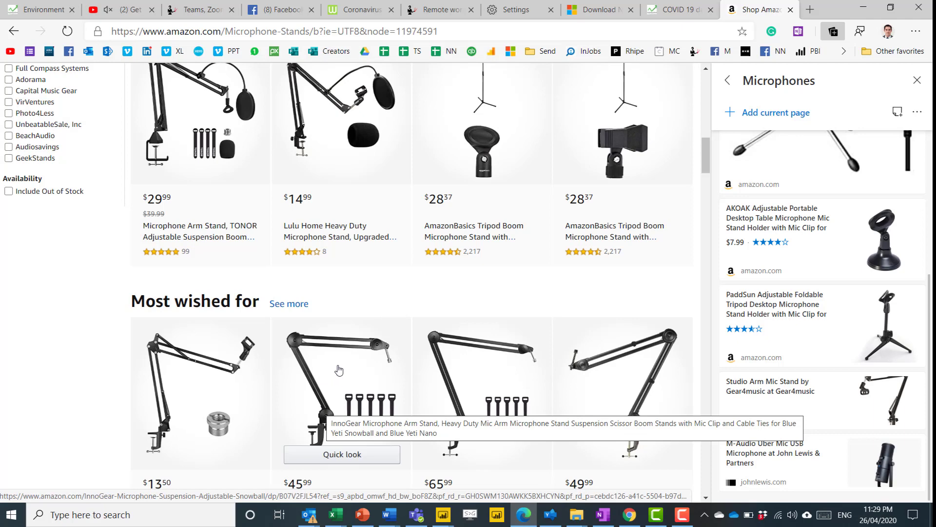
{"action": "mouse_move", "coordinate": [490, 110]}
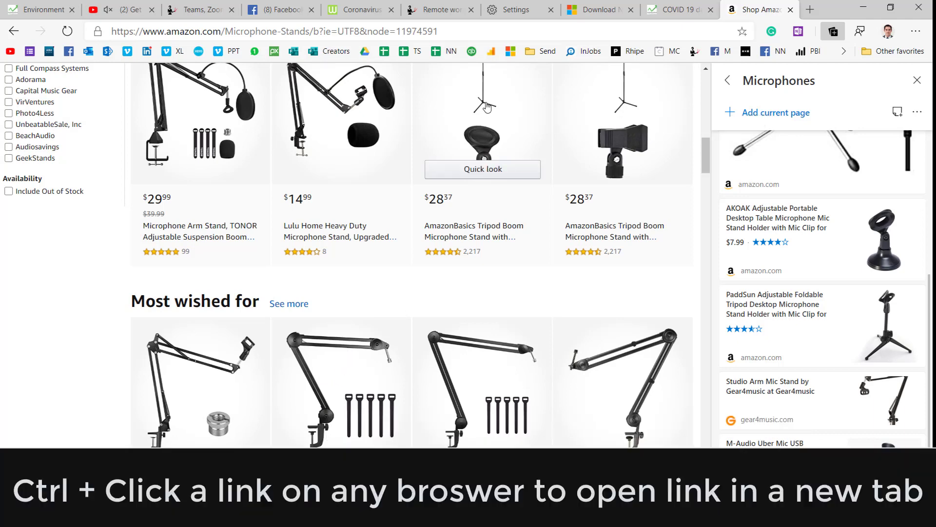
{"action": "left_click", "coordinate": [351, 229], "text": "ctrl"}
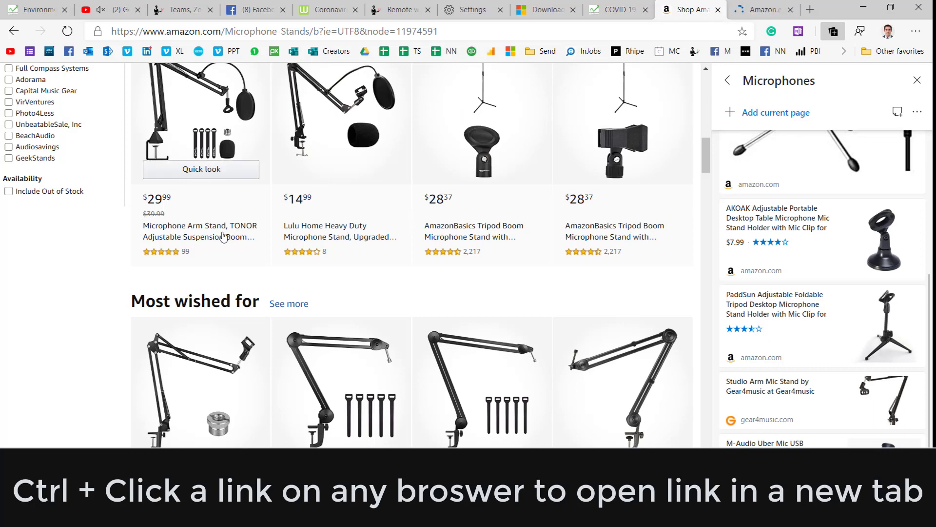
{"action": "left_click", "coordinate": [623, 142], "text": "ctrl"}
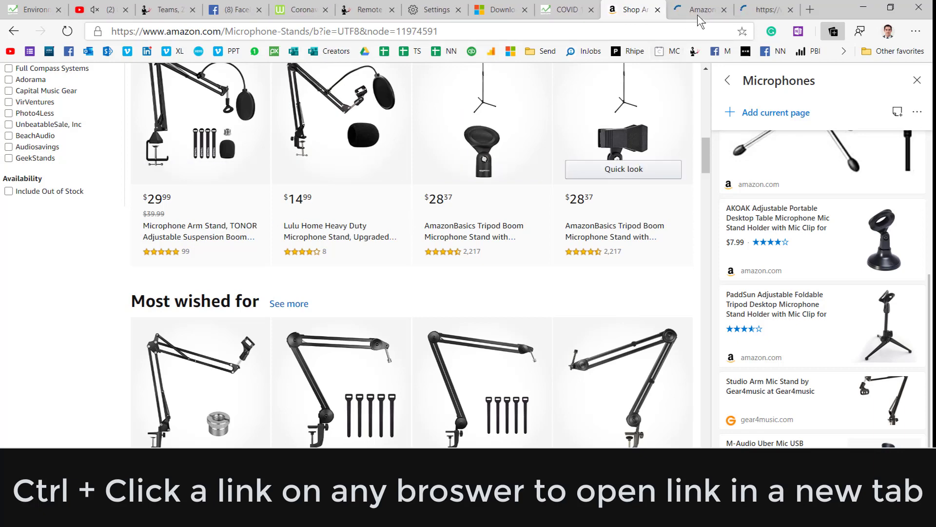
{"action": "left_click", "coordinate": [604, 234], "text": "ctrl"}
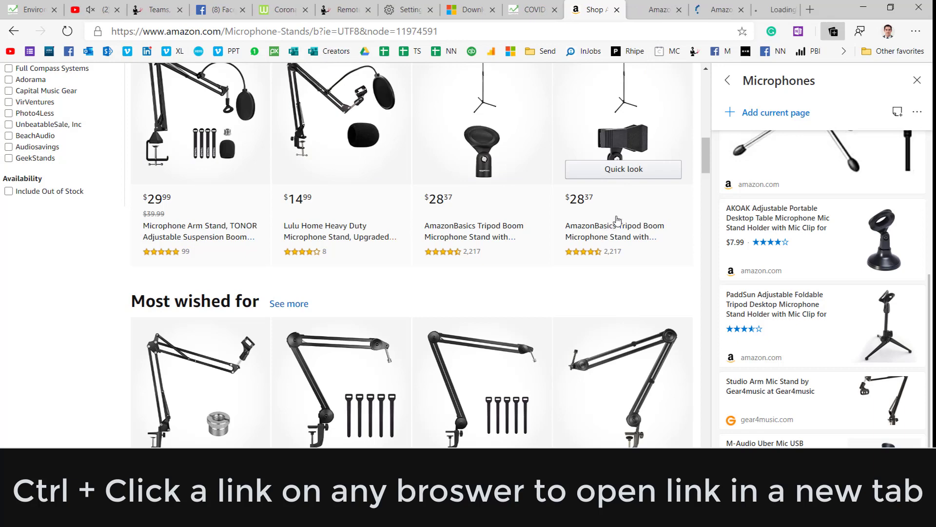
{"action": "left_click", "coordinate": [651, 12]}
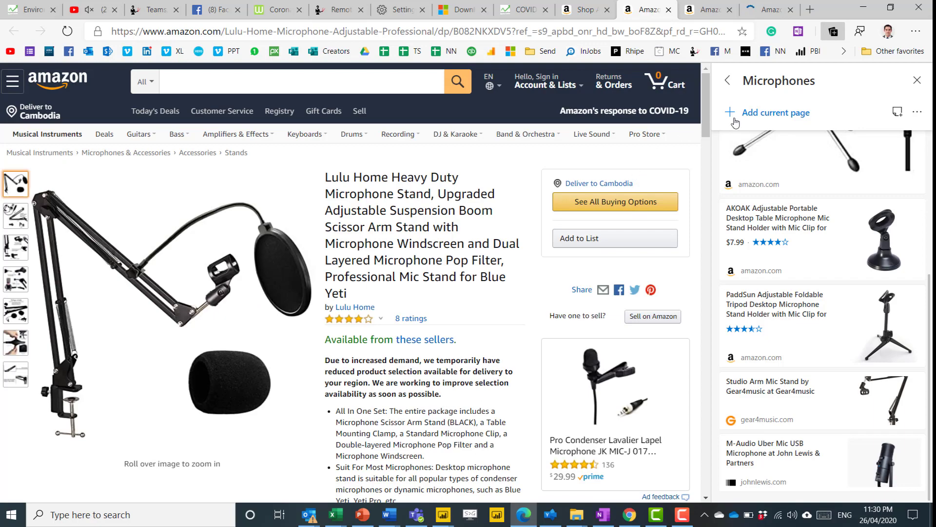
- Add the Lulu Home stand page to Microphones and send the collection to Excel
{"action": "left_click", "coordinate": [758, 116]}
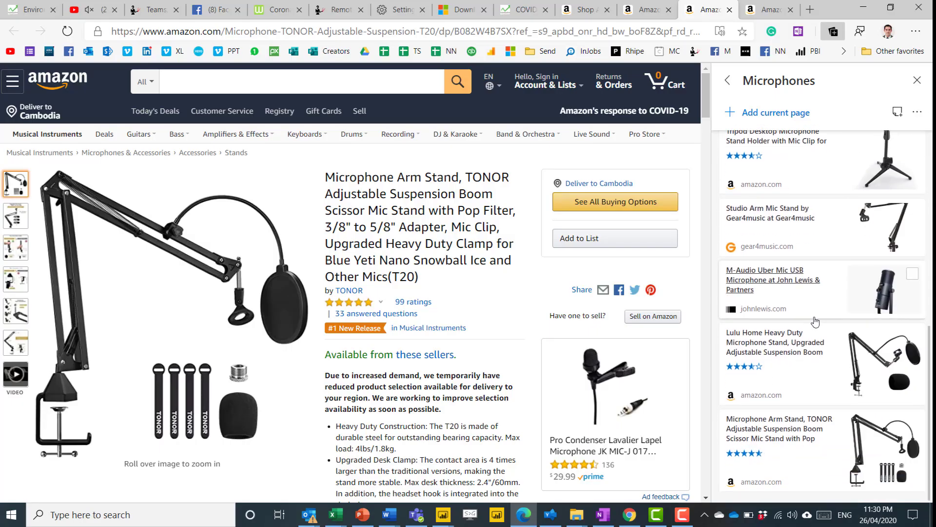
{"action": "scroll", "coordinate": [811, 318], "scroll_direction": "up", "scroll_amount": 5}
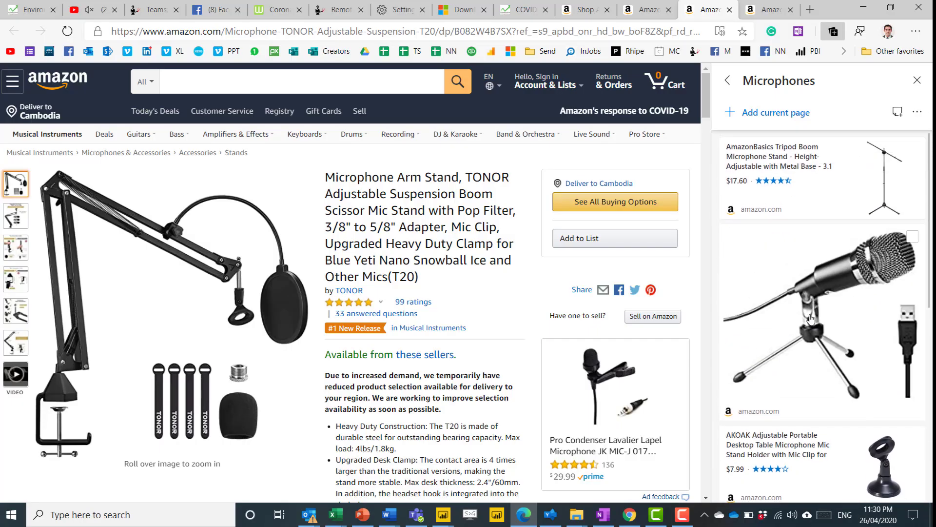
{"action": "left_click", "coordinate": [918, 114]}
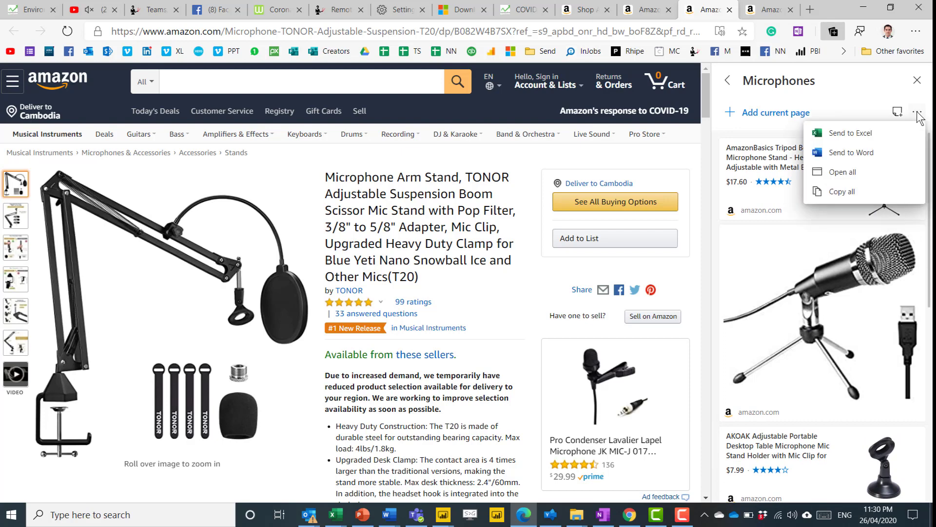
{"action": "left_click", "coordinate": [846, 136]}
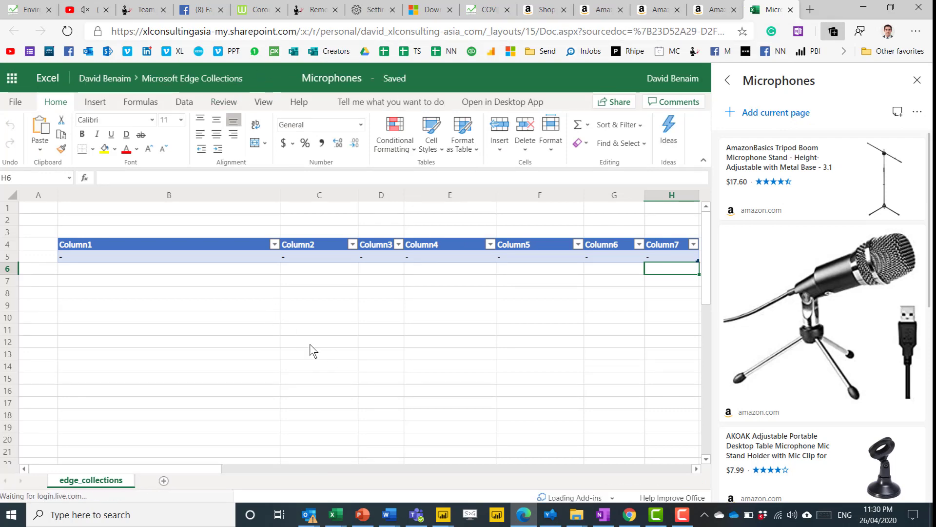
- Check the Lulu Home price, the first item's 4.5 rating and details, and the AKOAK and PaddSun types
{"action": "left_click", "coordinate": [301, 329]}
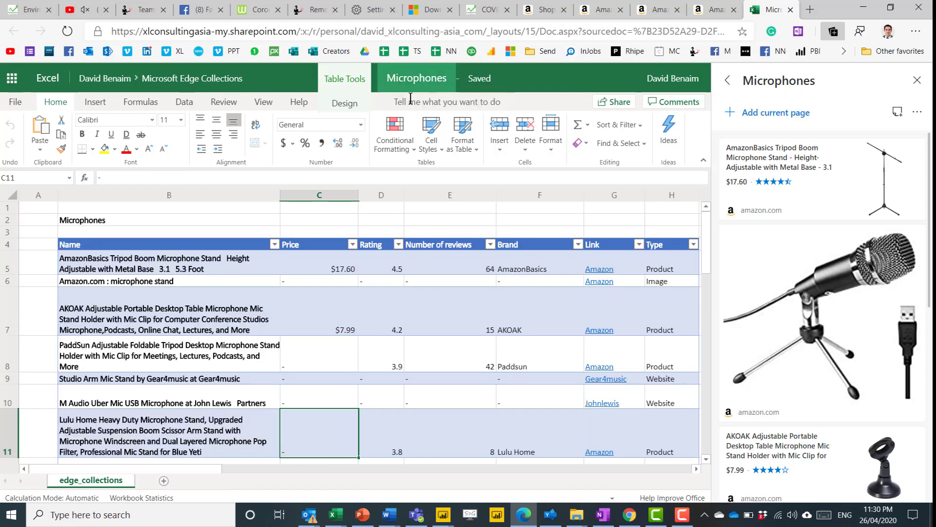
{"action": "left_click", "coordinate": [397, 271]}
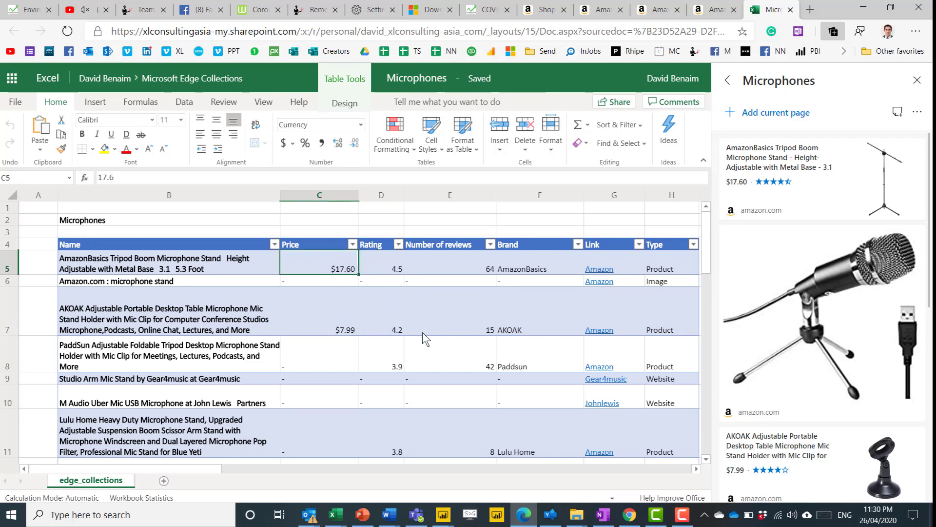
{"action": "key", "text": "Right"}
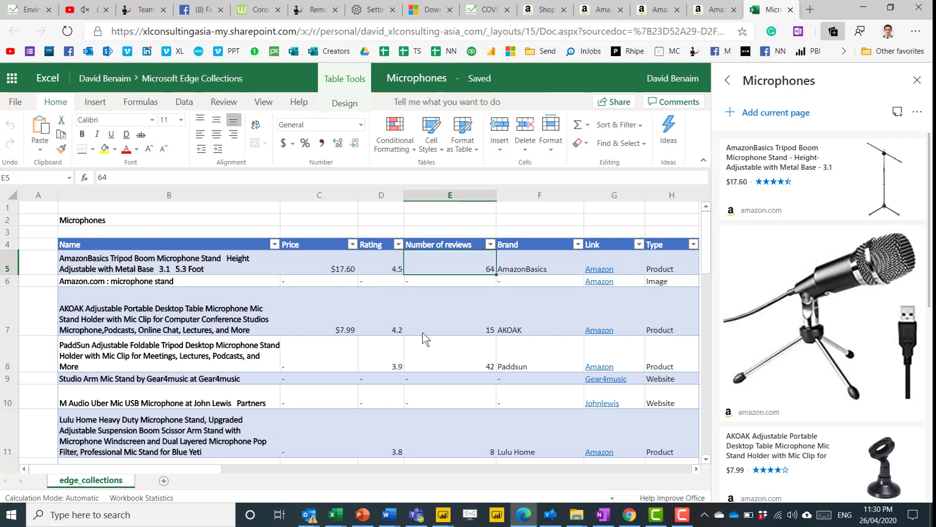
{"action": "left_click", "coordinate": [546, 267]}
{"action": "left_click", "coordinate": [598, 258]}
{"action": "left_click", "coordinate": [668, 265]}
{"action": "left_click", "coordinate": [662, 330]}
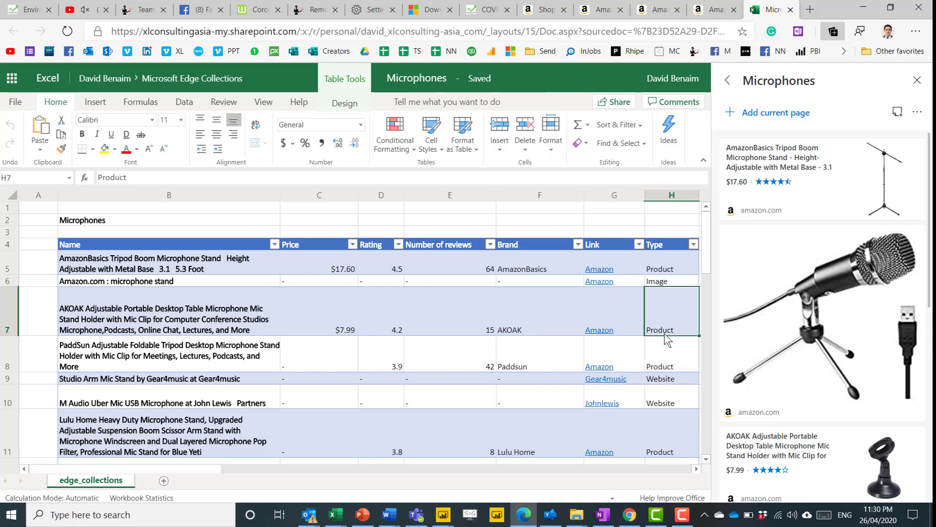
{"action": "left_click", "coordinate": [650, 358]}
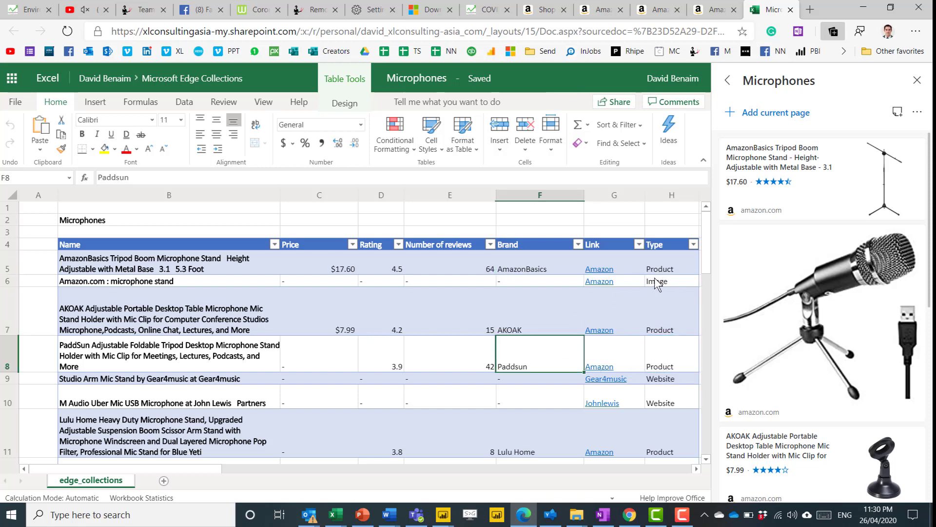
{"action": "left_click_drag", "start_coordinate": [654, 277], "coordinate": [137, 282]}
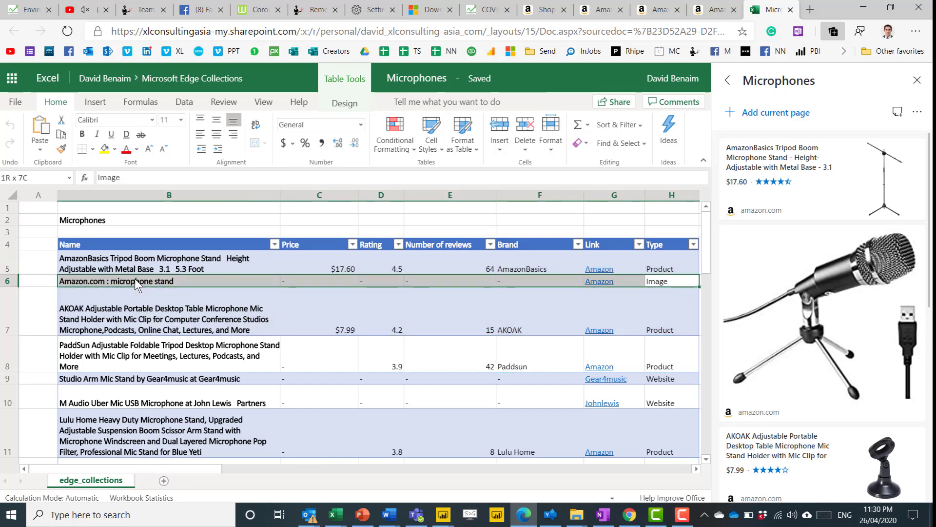
- Select the AKOAK name and the last two prices and ratings, then inspect Lulu Home's 3.8 rating
{"action": "left_click", "coordinate": [239, 317]}
{"action": "left_click_drag", "start_coordinate": [301, 427], "coordinate": [366, 332]}
{"action": "left_click", "coordinate": [387, 275]}
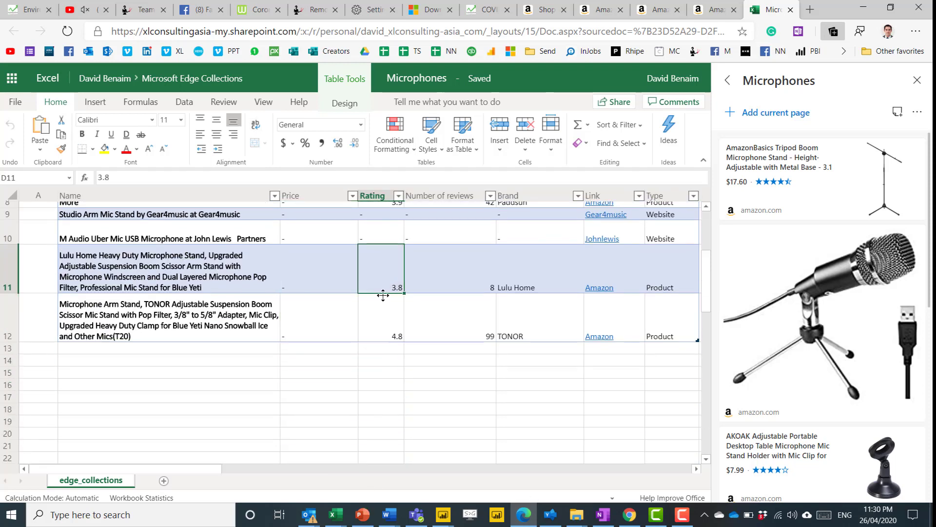
{"action": "key", "text": "Right"}
{"action": "key", "text": "Right"}
{"action": "key", "text": "Right"}
{"action": "key", "text": "Right"}
{"action": "key", "text": "Left"}
{"action": "key", "text": "Left"}
{"action": "key", "text": "Left"}
{"action": "key", "text": "Left"}
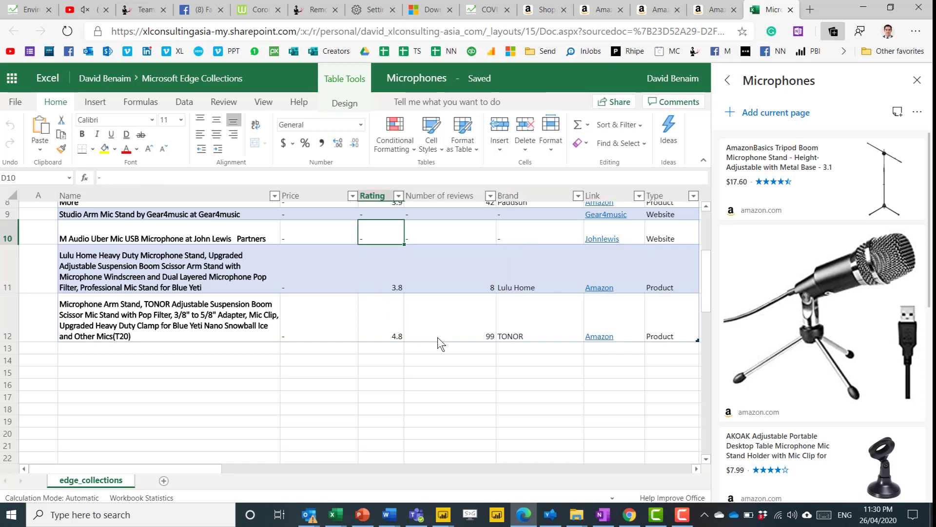
{"action": "key", "text": "Up"}
{"action": "key", "text": "Up"}
{"action": "key", "text": "Up"}
{"action": "key", "text": "Up"}
{"action": "key", "text": "Left"}
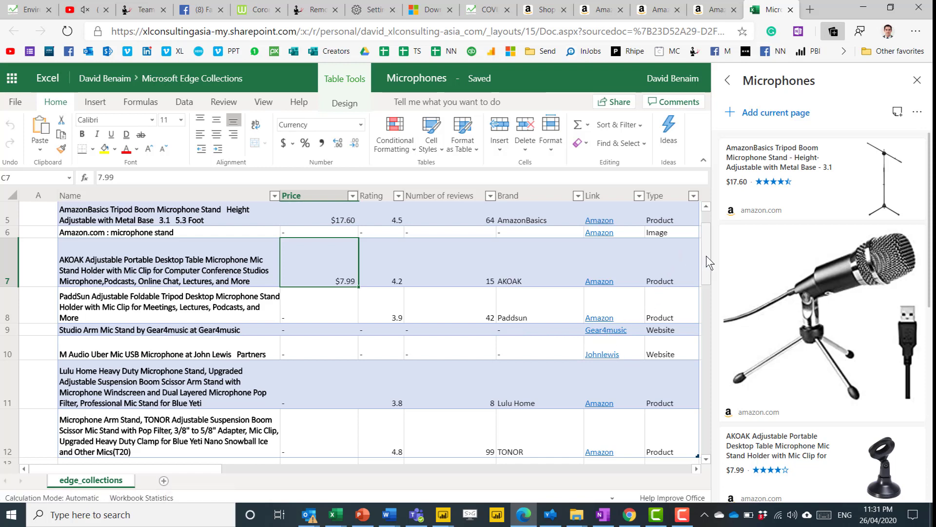
{"action": "mouse_move", "coordinate": [706, 250]}
{"action": "left_mouse_down"}
{"action": "mouse_move", "coordinate": [707, 272]}
{"action": "mouse_move", "coordinate": [706, 254]}
{"action": "left_mouse_up"}
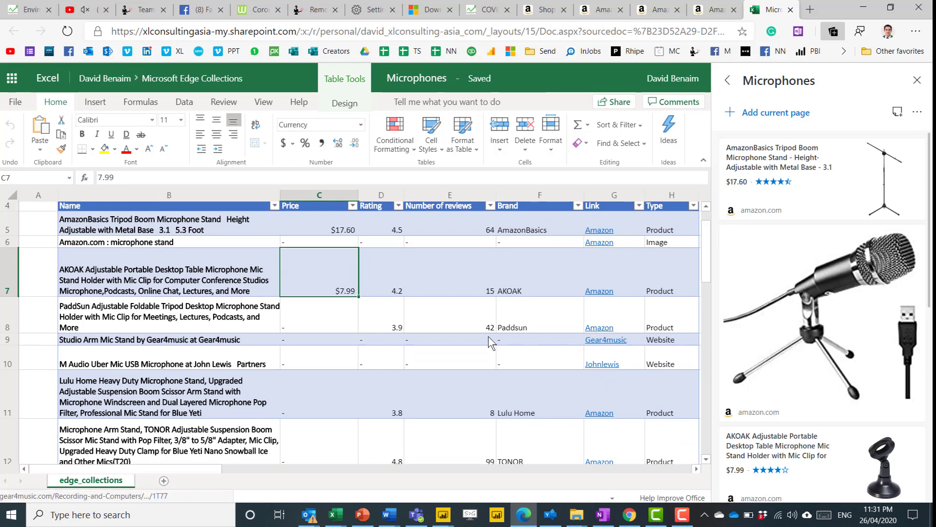
- Check the Gear4music brand and Link column, return to the Microphones title, then reopen the collections list
{"action": "left_click", "coordinate": [525, 342]}
{"action": "key", "text": "Right"}
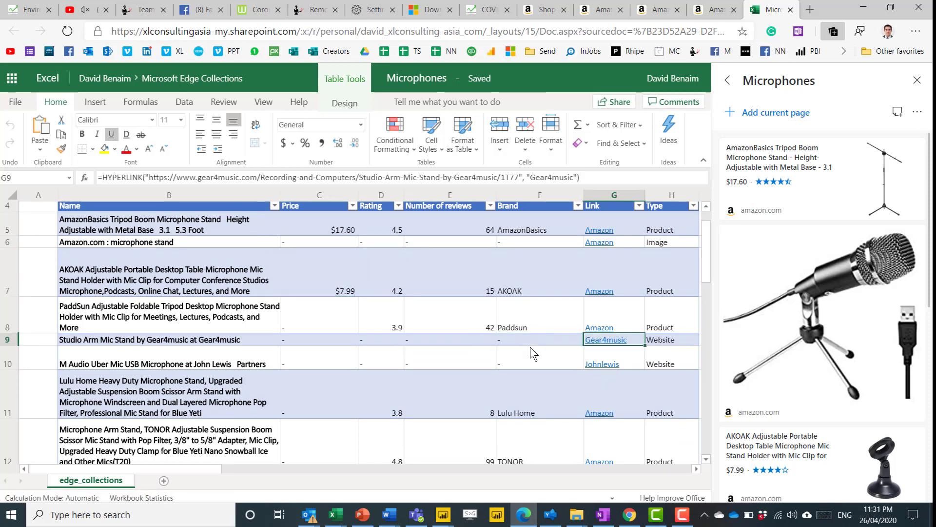
{"action": "key", "text": "Up"}
{"action": "key", "text": "Up"}
{"action": "key", "text": "Up"}
{"action": "key", "text": "Up"}
{"action": "key", "text": "Up"}
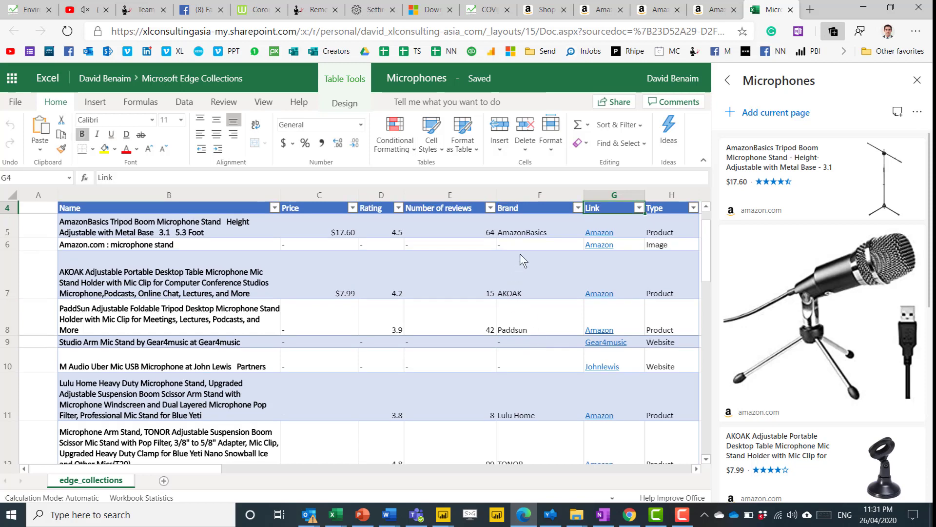
{"action": "scroll", "coordinate": [520, 254], "scroll_direction": "up", "scroll_amount": 1}
{"action": "left_click", "coordinate": [545, 218]}
{"action": "left_click", "coordinate": [728, 80]}
- Open the saved flowchart symbols result from Data visualiser add in, then start a new tab
{"action": "scroll", "coordinate": [838, 312], "scroll_direction": "down", "scroll_amount": 5}
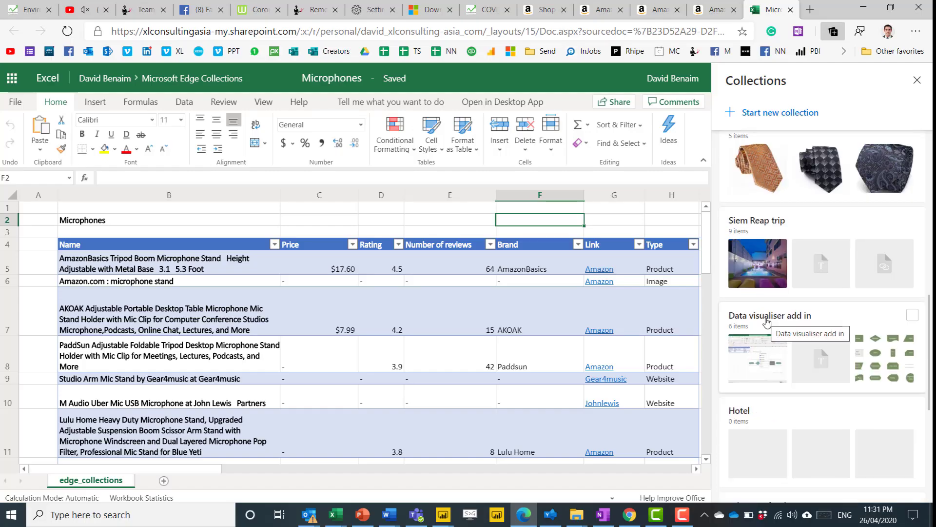
{"action": "left_click", "coordinate": [810, 336]}
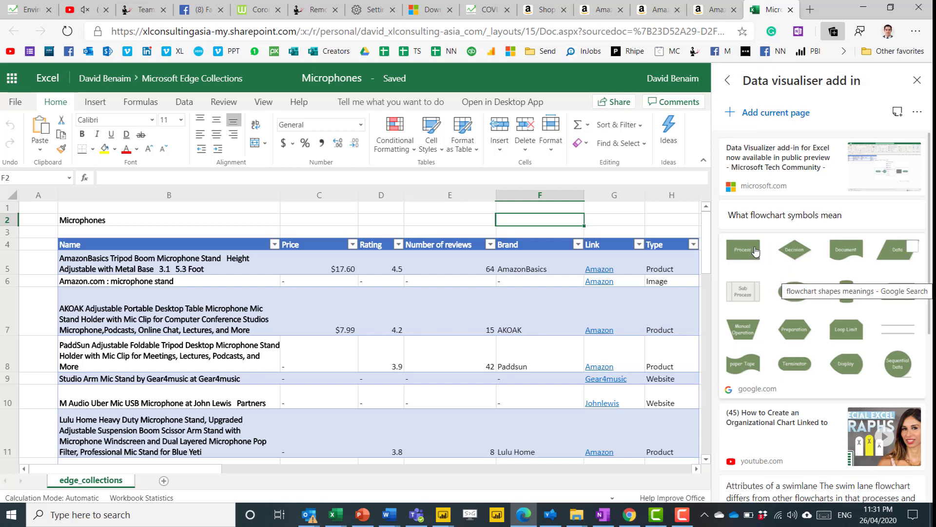
{"action": "left_click", "coordinate": [782, 268]}
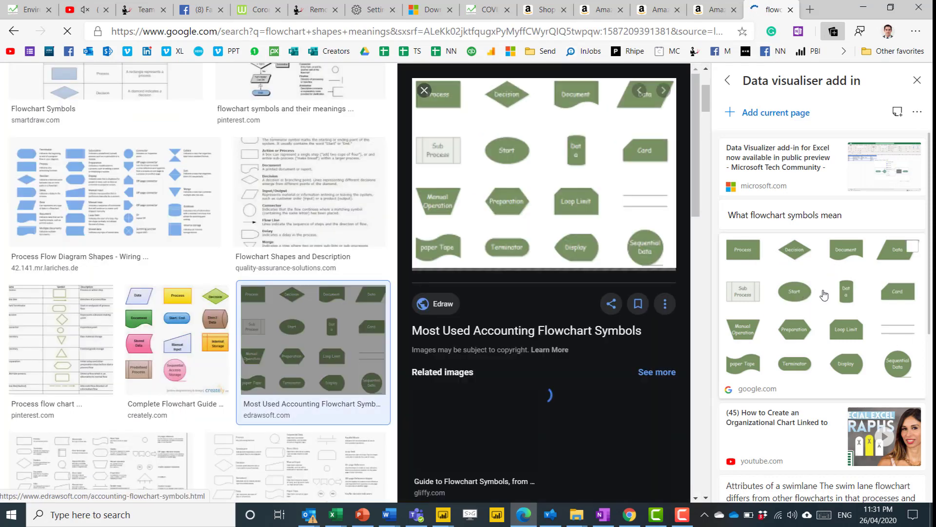
{"action": "scroll", "coordinate": [787, 445], "scroll_direction": "down", "scroll_amount": 5}
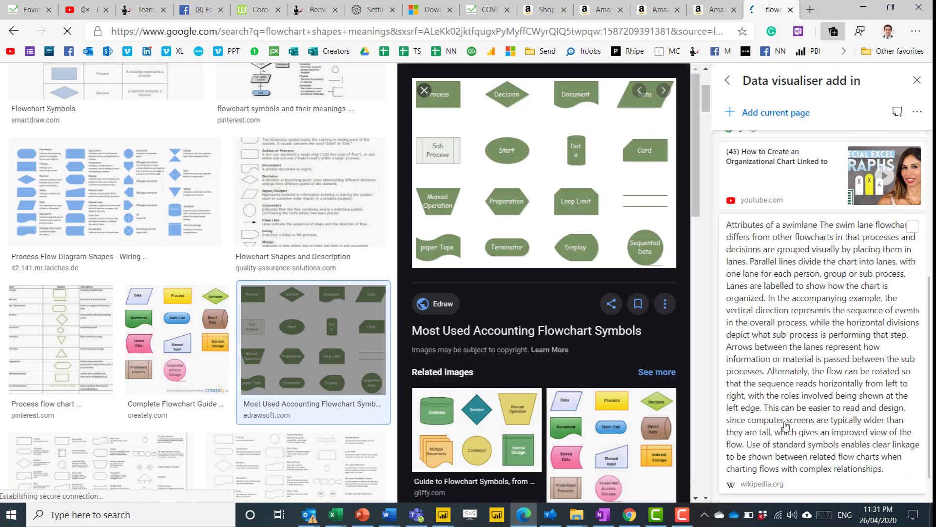
{"action": "scroll", "coordinate": [776, 317], "scroll_direction": "up", "scroll_amount": 6}
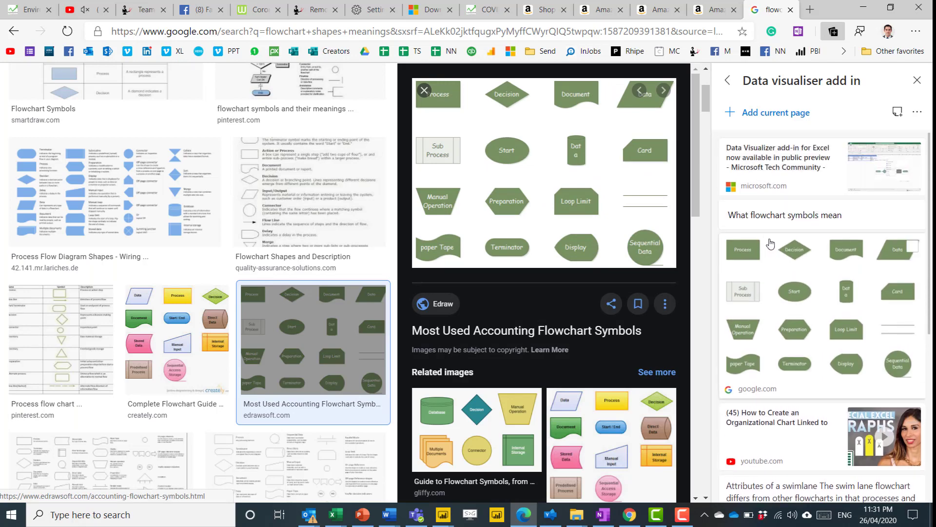
{"action": "left_click", "coordinate": [811, 10]}
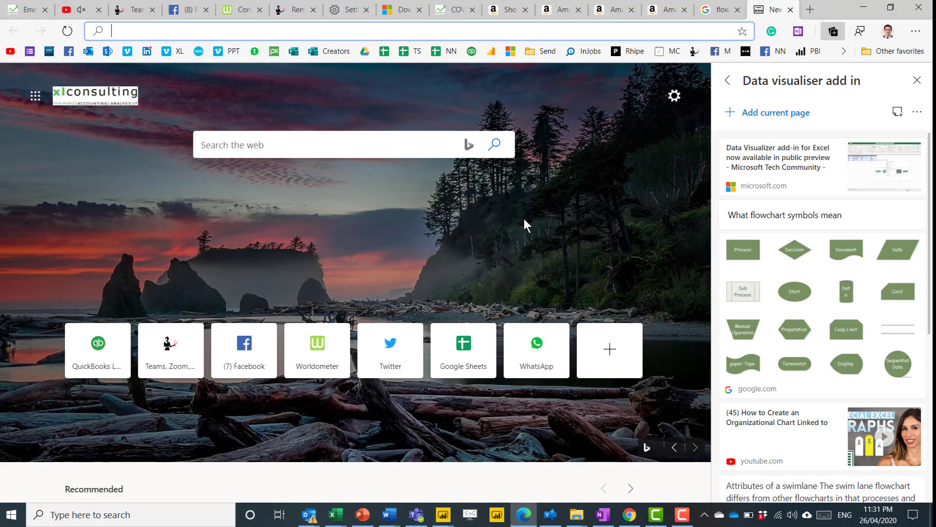
- Search Google for 'cambodia coronavirus' from the address bar
{"action": "type", "text": "cambodia coro"}
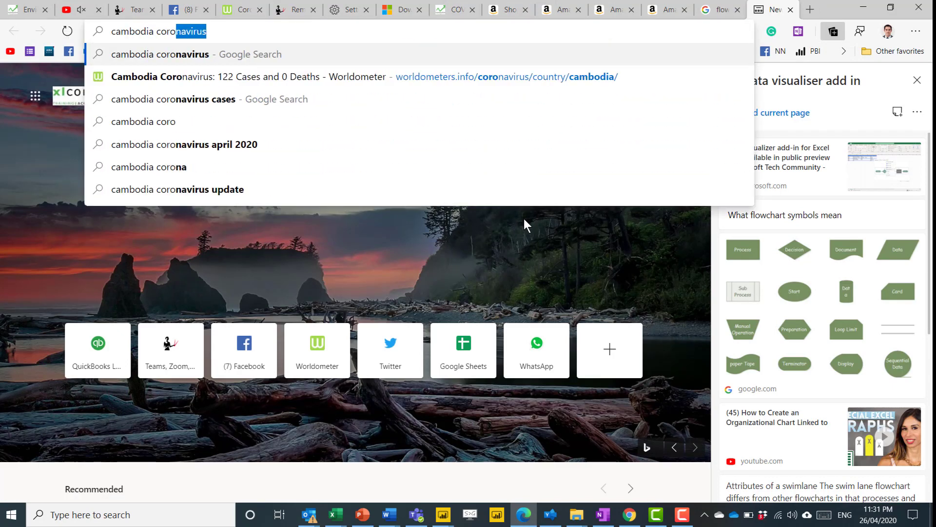
{"action": "type", "text": "n"}
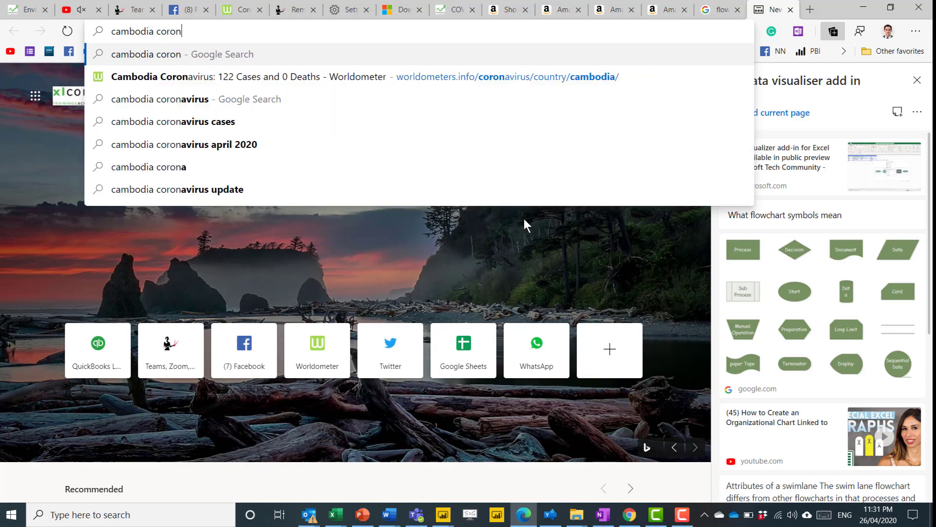
{"action": "key", "text": "Down"}
{"action": "key", "text": "Up"}
{"action": "key", "text": "Return"}
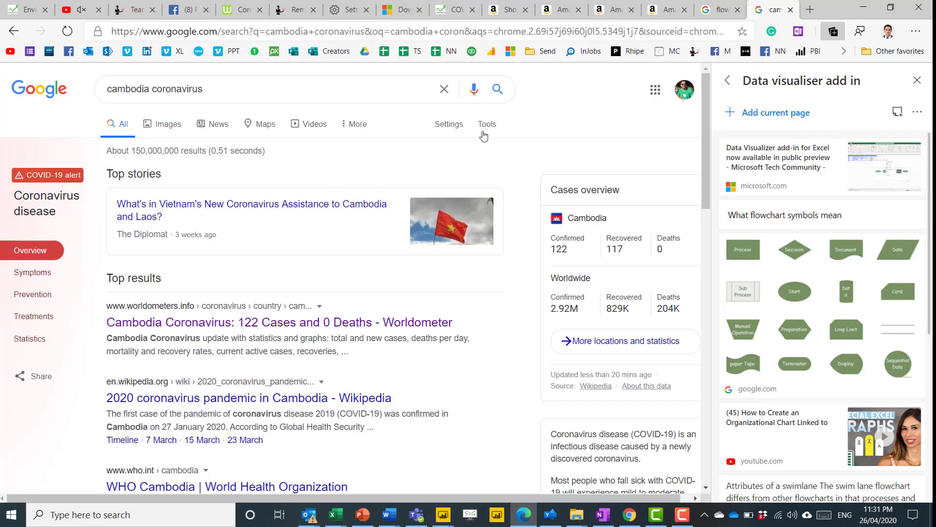
- Narrow the results to News stories from the past 24 hours
{"action": "left_click", "coordinate": [219, 126]}
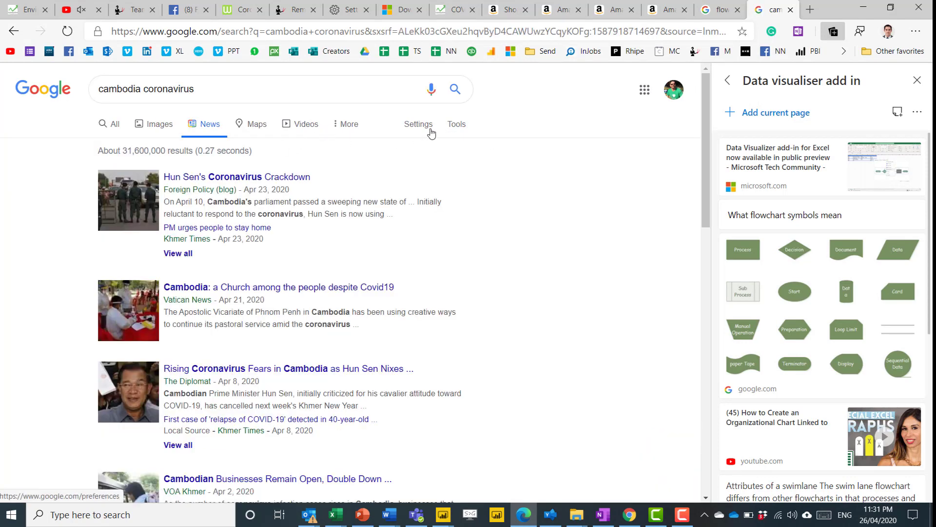
{"action": "left_click", "coordinate": [462, 126]}
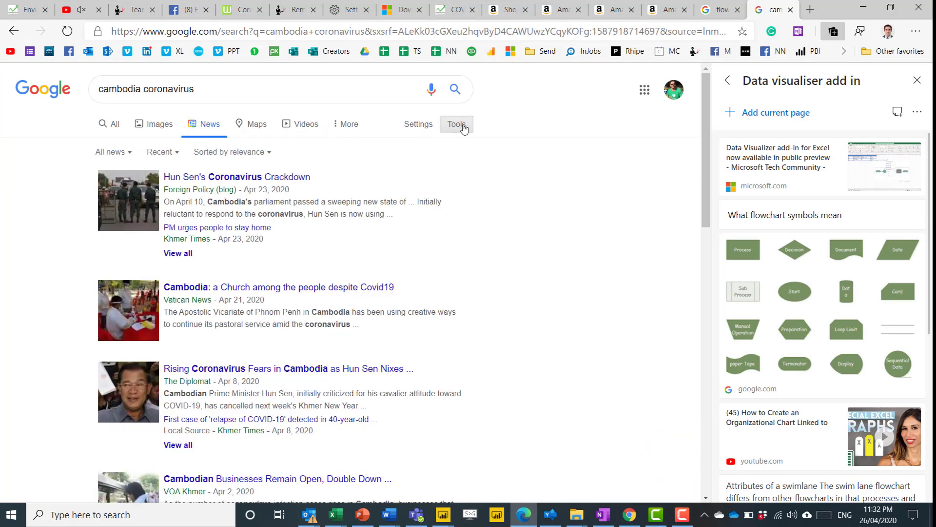
{"action": "left_click", "coordinate": [159, 154]}
{"action": "left_click", "coordinate": [173, 208]}
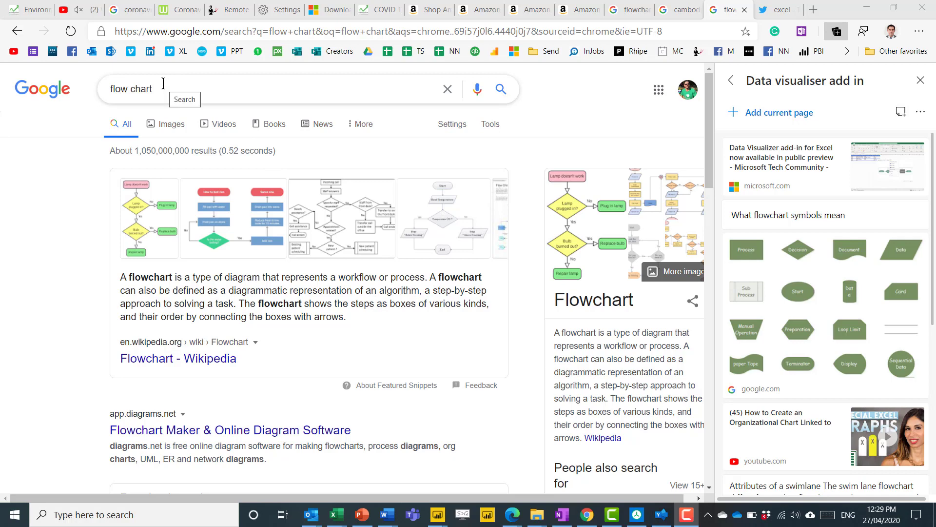
- Filter the flow chart image results to Transparent colour and Large size
{"action": "left_click", "coordinate": [169, 124]}
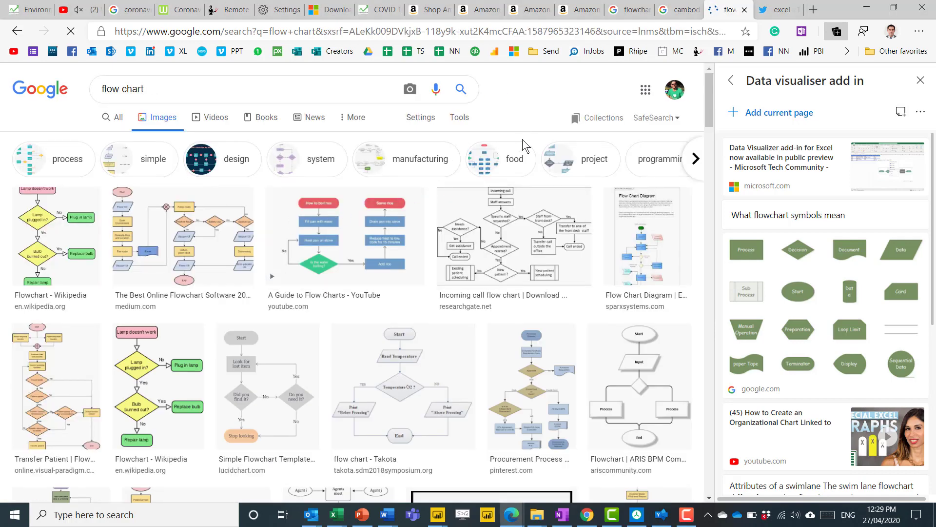
{"action": "left_click", "coordinate": [459, 117]}
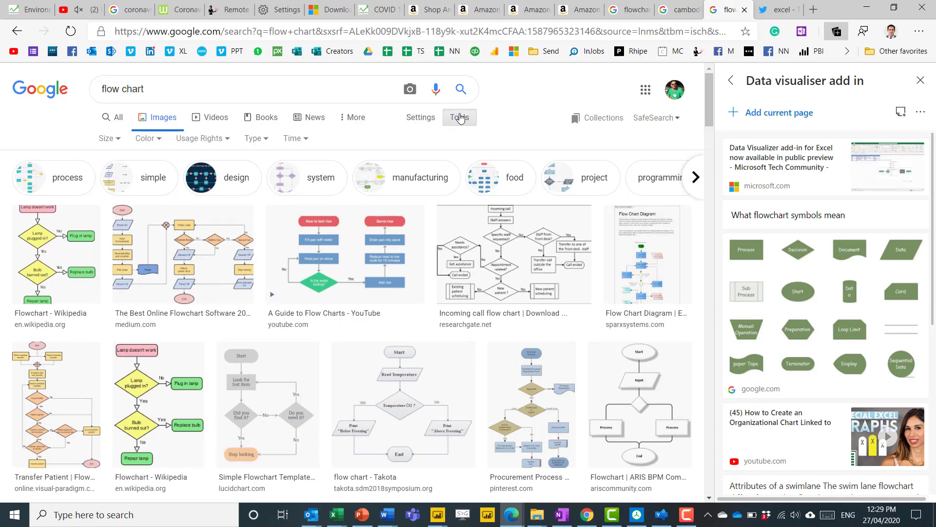
{"action": "left_click", "coordinate": [147, 139]}
{"action": "left_click", "coordinate": [170, 193]}
{"action": "left_click", "coordinate": [110, 140]}
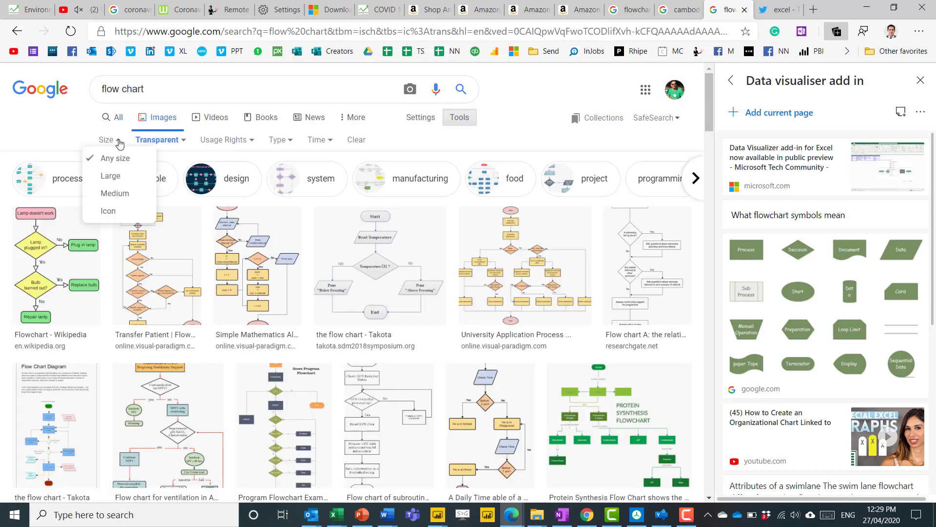
{"action": "left_click", "coordinate": [128, 181]}
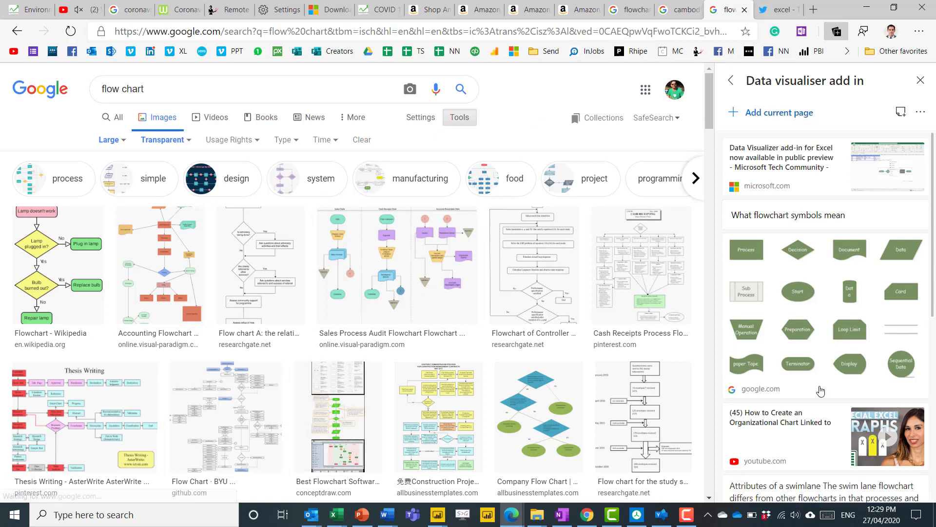
{"action": "scroll", "coordinate": [817, 388], "scroll_direction": "down", "scroll_amount": 6}
{"action": "scroll", "coordinate": [818, 385], "scroll_direction": "down", "scroll_amount": 1}
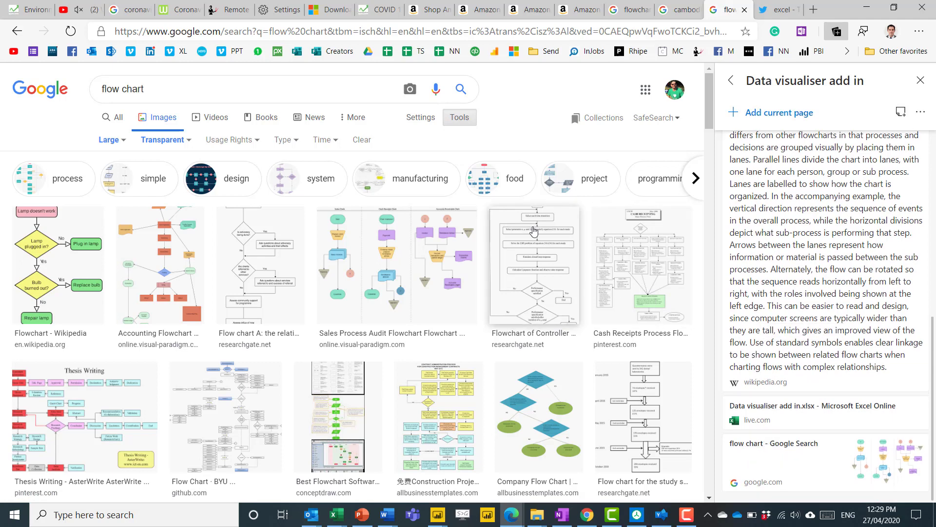
- Search Twitter for 'excel flow chart', show Latest from people you follow, and add it to the collection
{"action": "left_click", "coordinate": [783, 10]}
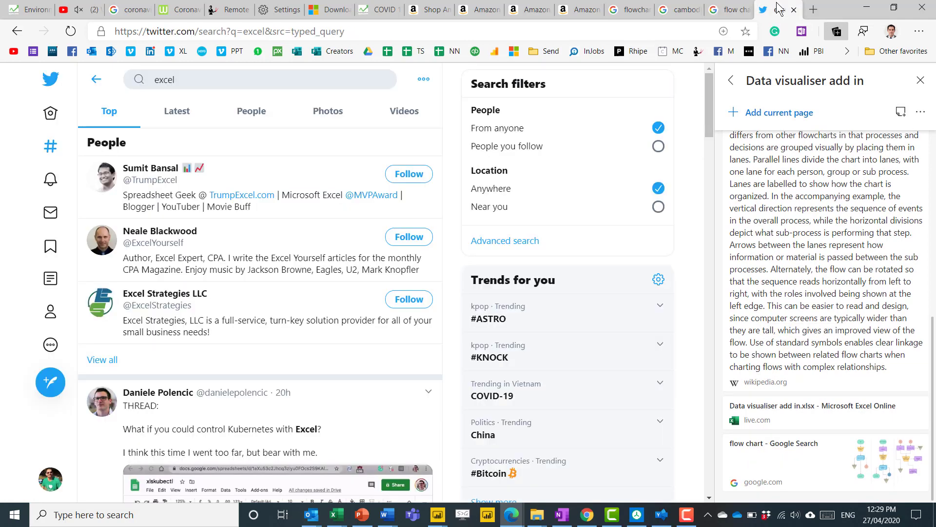
{"action": "left_click", "coordinate": [200, 82]}
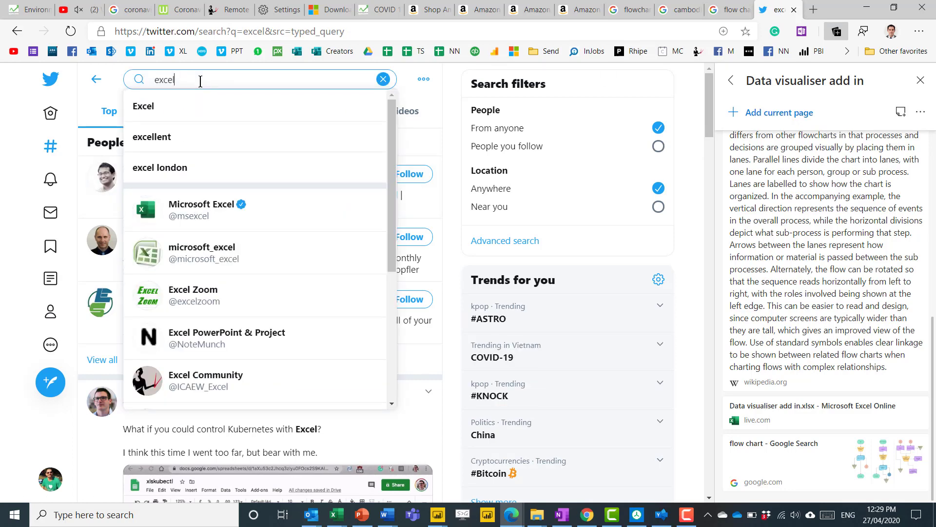
{"action": "type", "text": "flow chart"}
{"action": "key", "text": "Return"}
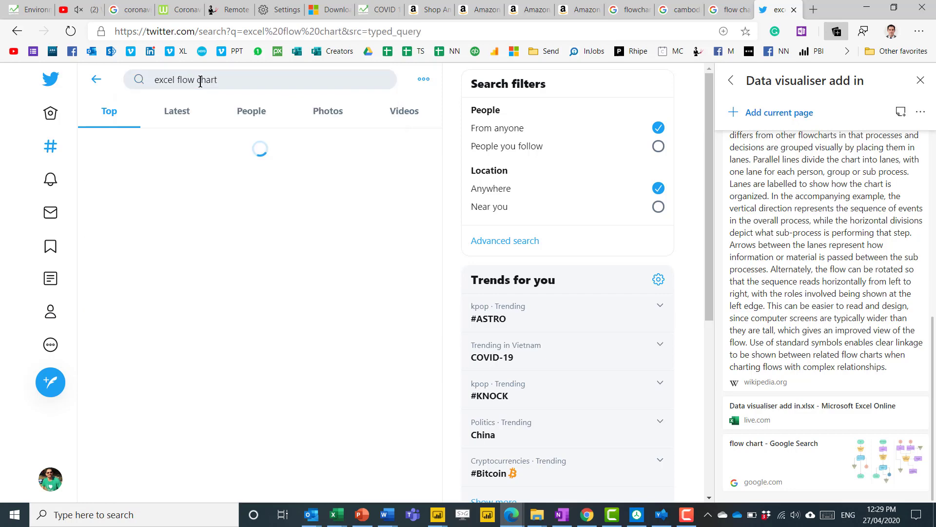
{"action": "left_click", "coordinate": [174, 109]}
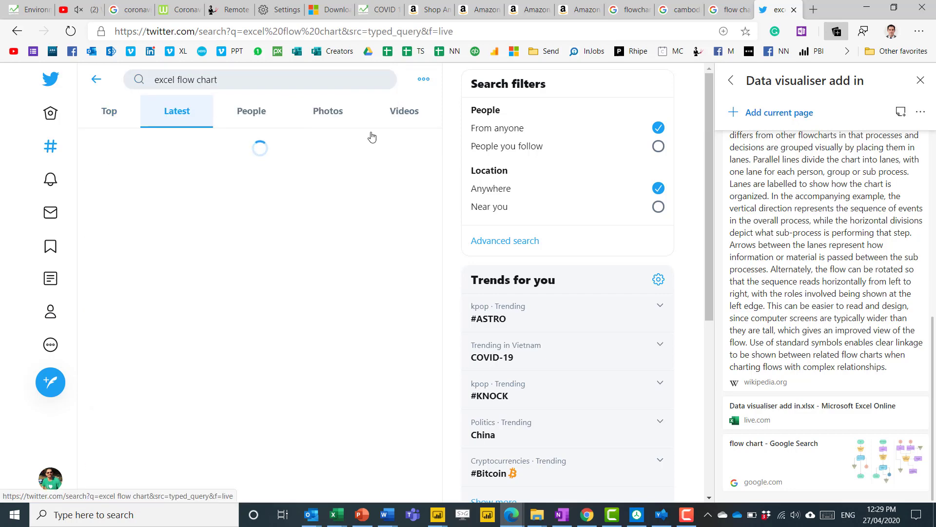
{"action": "left_click", "coordinate": [660, 146]}
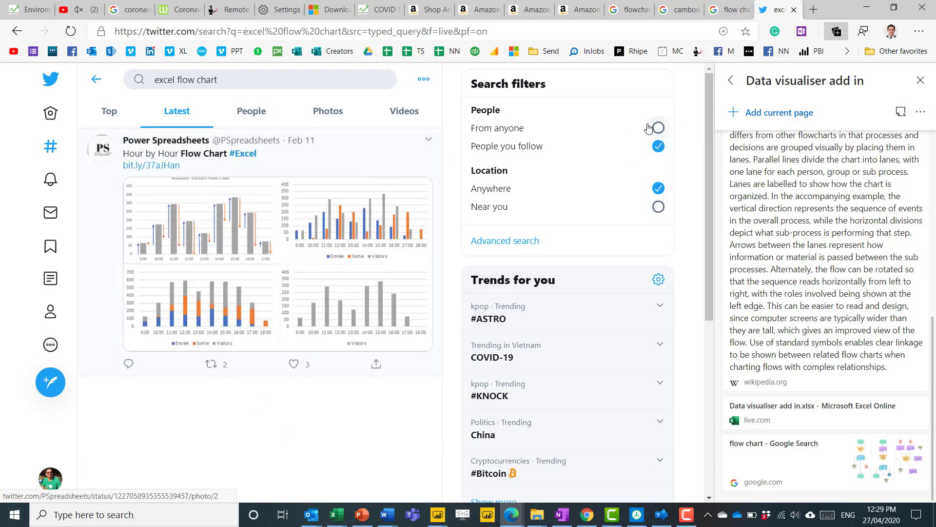
{"action": "left_click", "coordinate": [779, 113]}
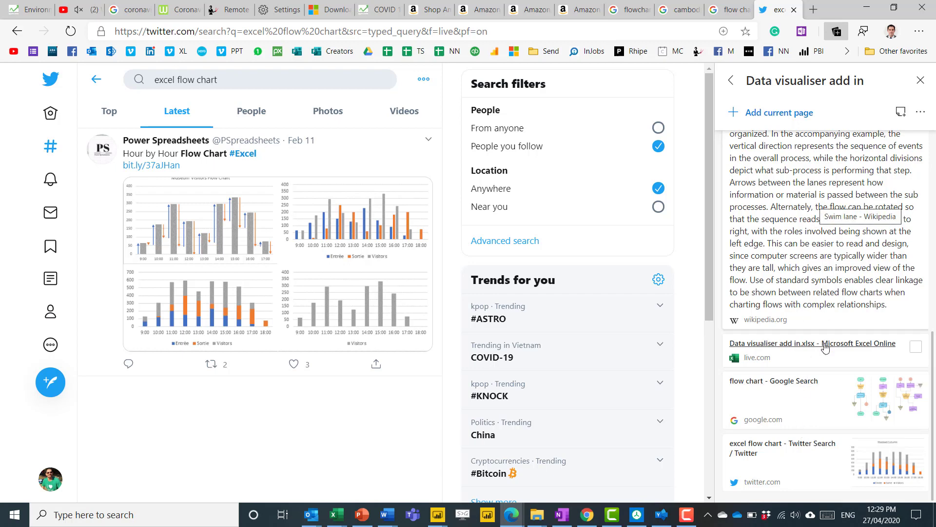
- Open the saved flow chart Google search and excel flow chart Twitter search from the collection
{"action": "left_click", "coordinate": [797, 385]}
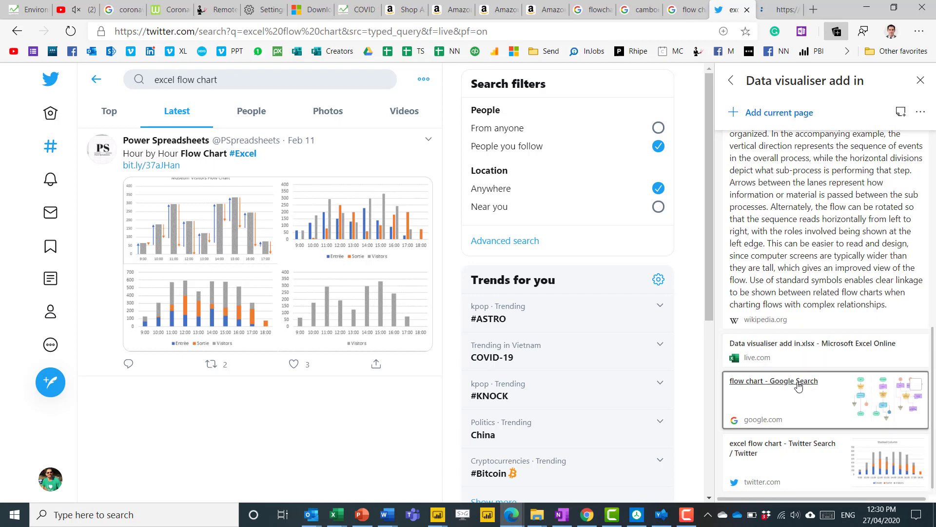
{"action": "left_click", "coordinate": [779, 444]}
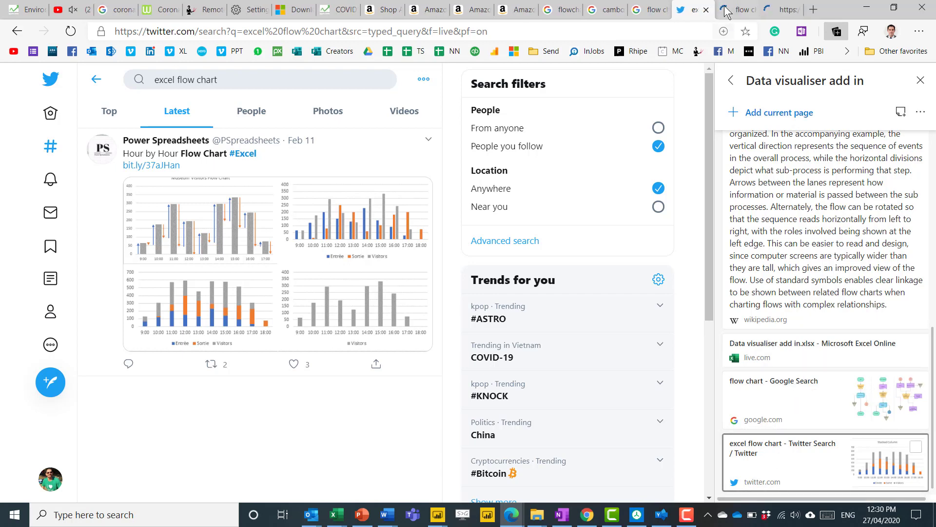
{"action": "left_click", "coordinate": [783, 11]}
{"action": "left_click", "coordinate": [783, 11]}
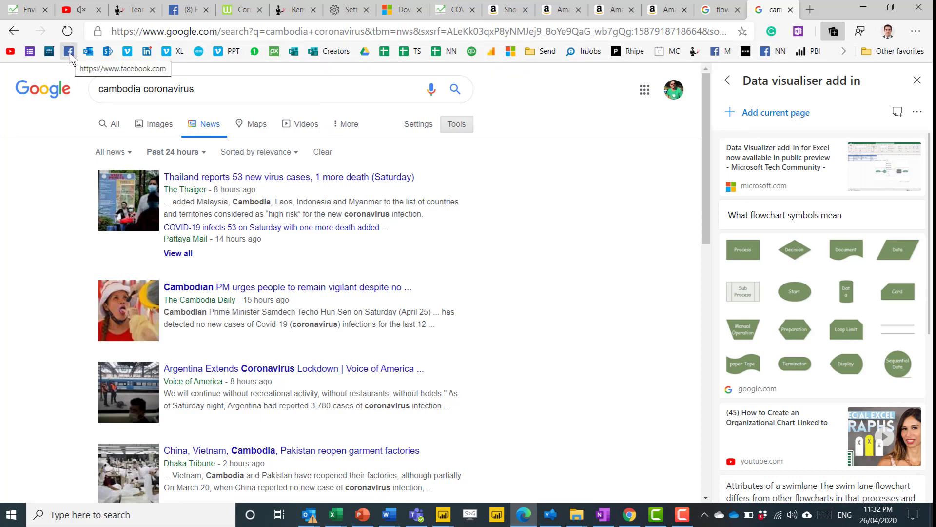
- Open twitter.com in a new tab and add it to the favorites bar with no name
{"action": "left_click", "coordinate": [810, 9]}
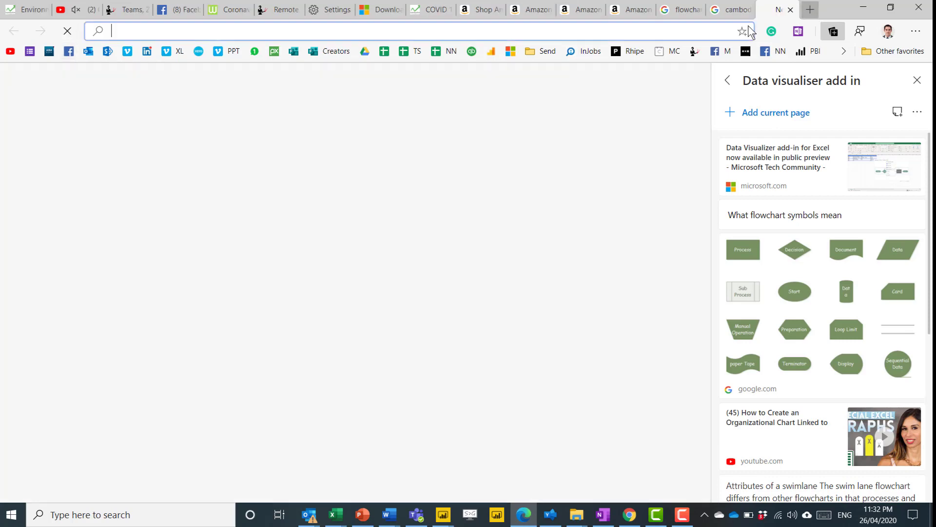
{"action": "type", "text": "twitter.com"}
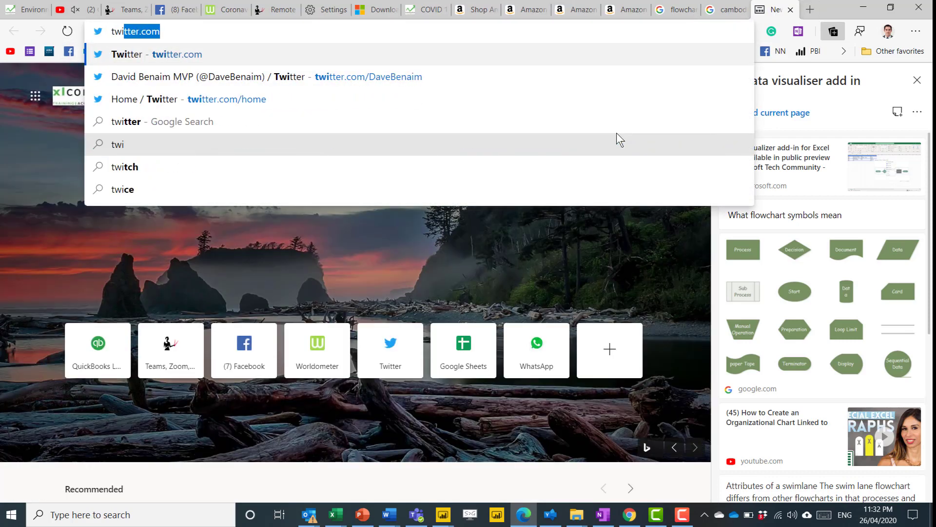
{"action": "key", "text": "Return"}
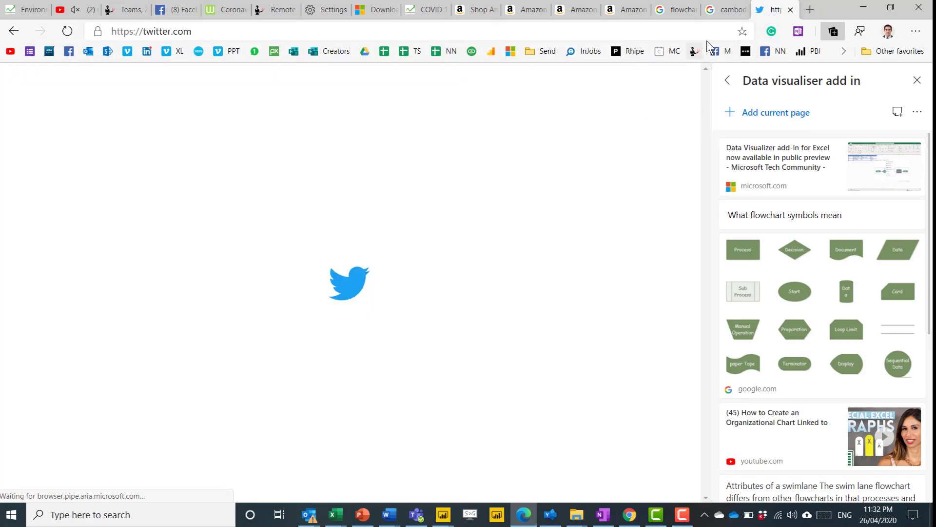
{"action": "left_click", "coordinate": [740, 31]}
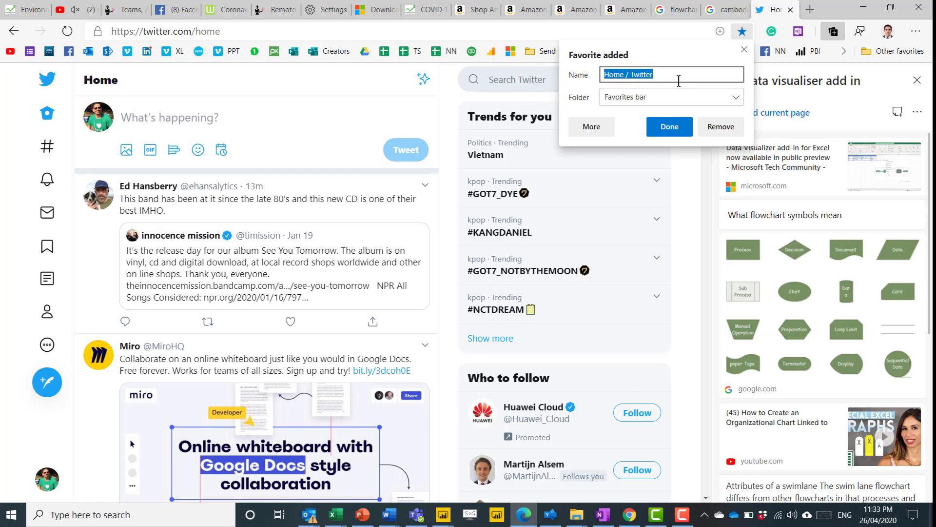
{"action": "key", "text": "BackSpace"}
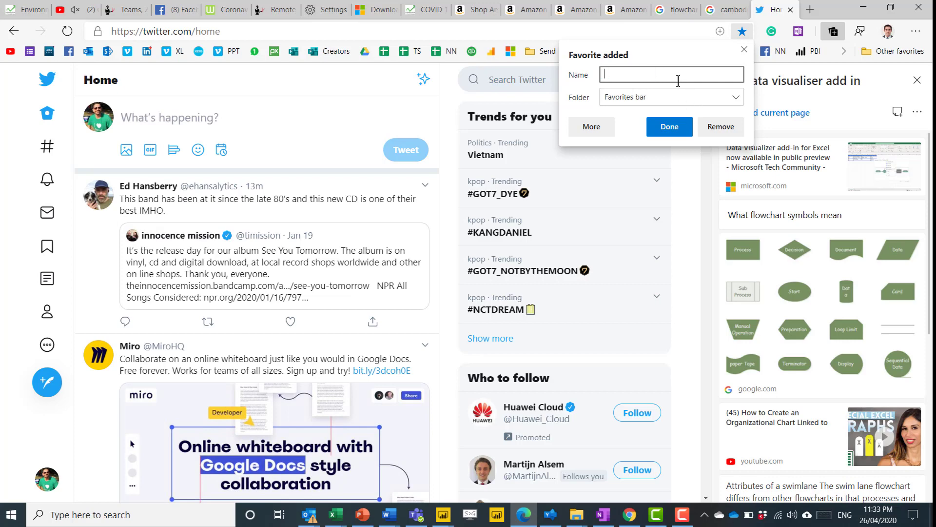
{"action": "left_click", "coordinate": [675, 128]}
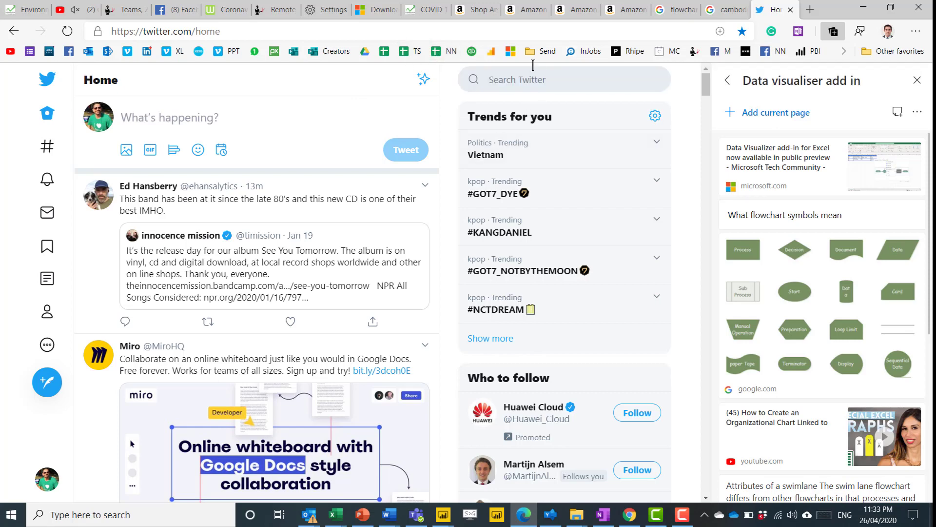
- Open and then close the Send favorites folder on the favorites bar
{"action": "left_click", "coordinate": [541, 51]}
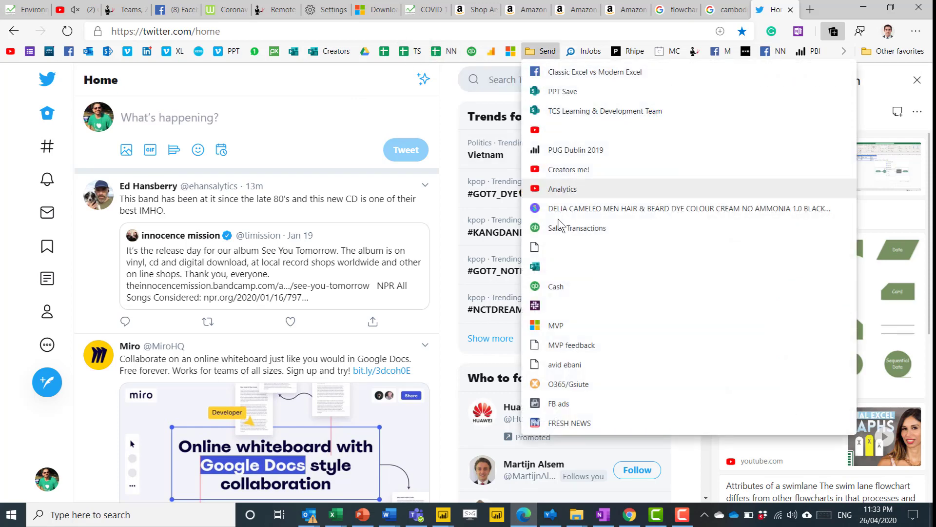
{"action": "left_click", "coordinate": [441, 88]}
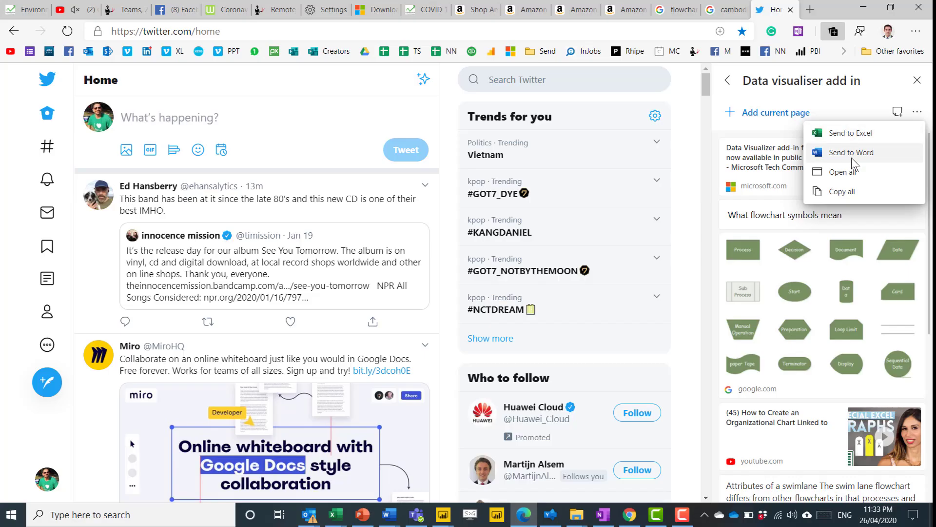
- Export the Data visualiser add in collection to Word, then select and clear some swimlane text
{"action": "left_click", "coordinate": [852, 154]}
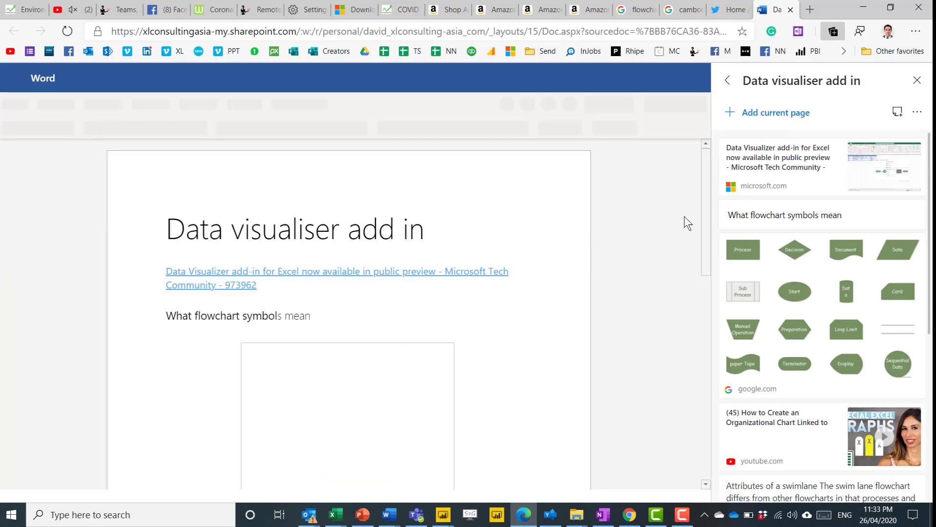
{"action": "mouse_move", "coordinate": [707, 227]}
{"action": "left_mouse_down"}
{"action": "mouse_move", "coordinate": [706, 259]}
{"action": "mouse_move", "coordinate": [703, 230]}
{"action": "left_mouse_up"}
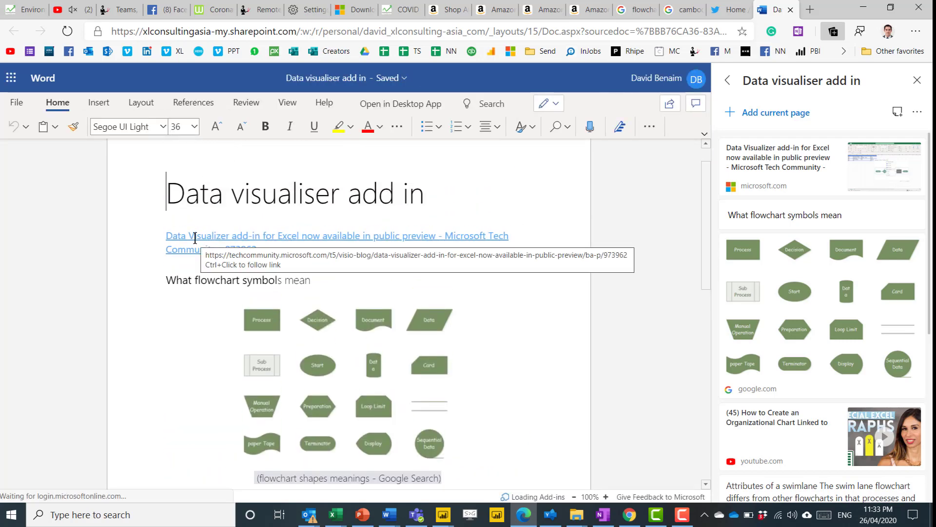
{"action": "scroll", "coordinate": [235, 314], "scroll_direction": "down", "scroll_amount": 6}
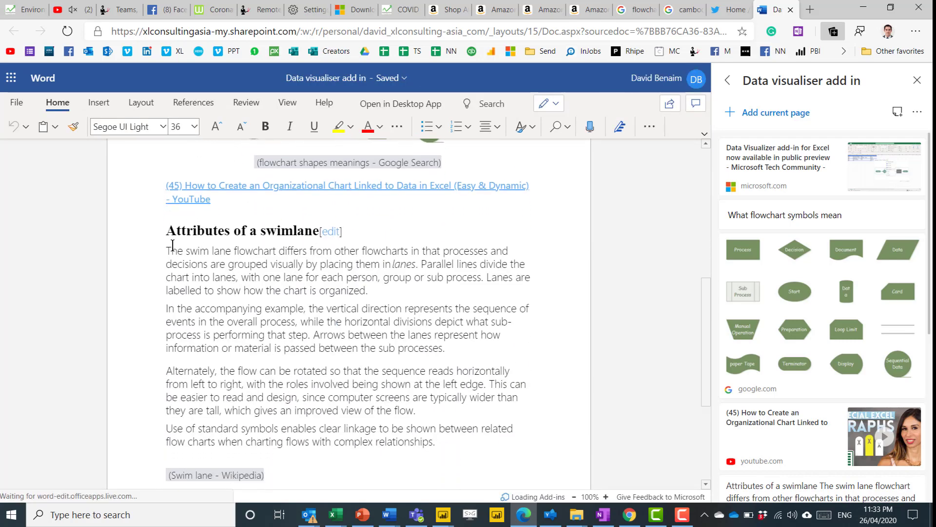
{"action": "left_click_drag", "start_coordinate": [173, 250], "coordinate": [454, 445]}
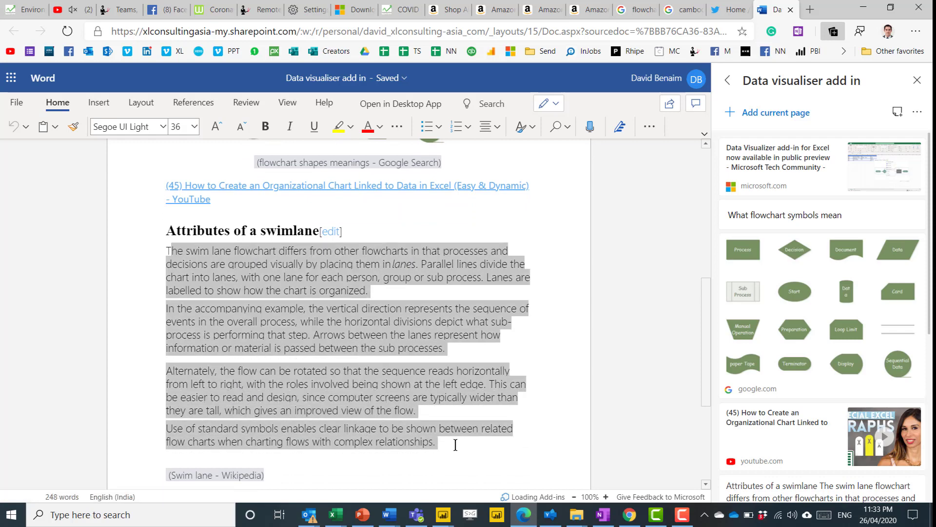
{"action": "left_click", "coordinate": [404, 427]}
- Scroll through the Word for the web document and request opening it in desktop Word
{"action": "scroll", "coordinate": [362, 342], "scroll_direction": "down", "scroll_amount": 4}
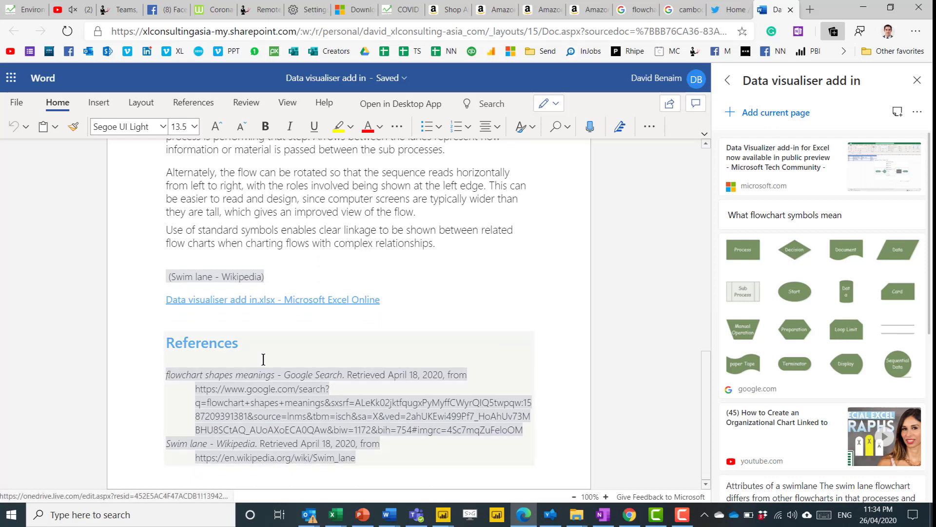
{"action": "scroll", "coordinate": [800, 302], "scroll_direction": "down", "scroll_amount": 5}
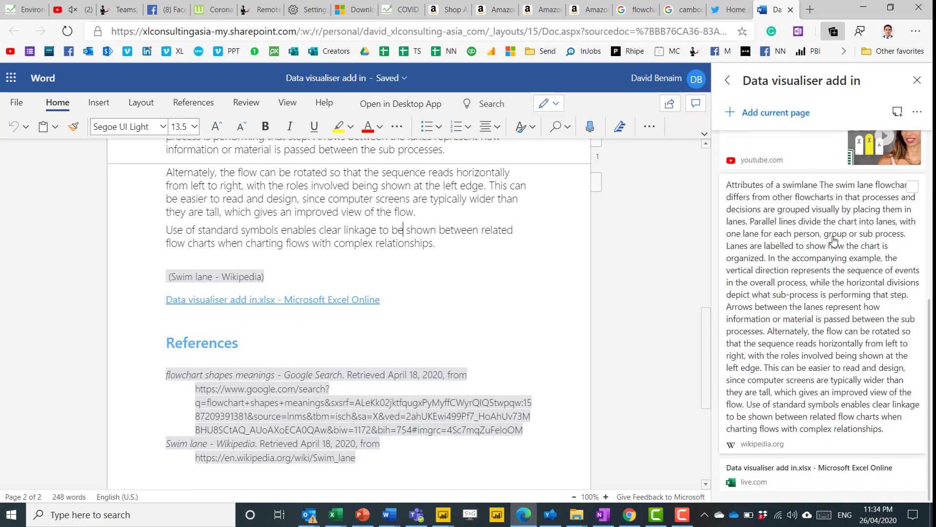
{"action": "scroll", "coordinate": [804, 441], "scroll_direction": "up", "scroll_amount": 6}
{"action": "scroll", "coordinate": [495, 313], "scroll_direction": "up", "scroll_amount": 6}
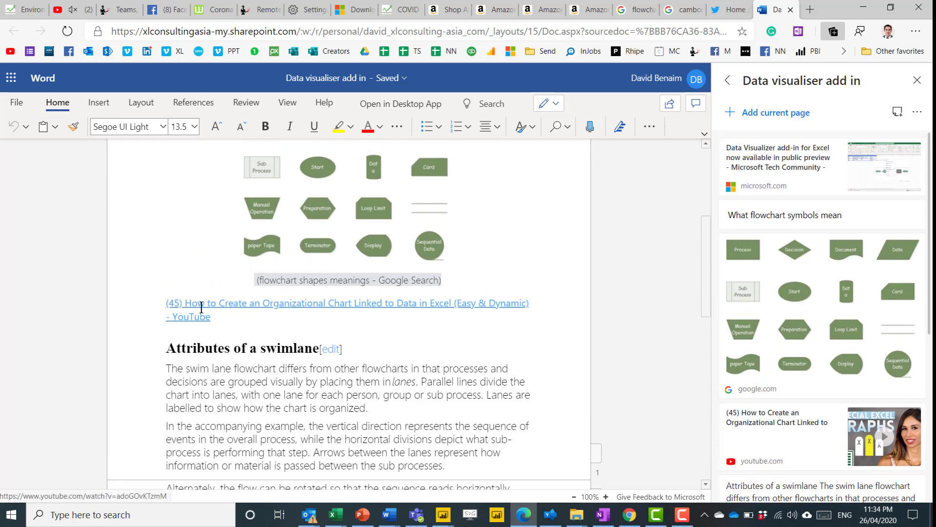
{"action": "scroll", "coordinate": [310, 232], "scroll_direction": "up", "scroll_amount": 5}
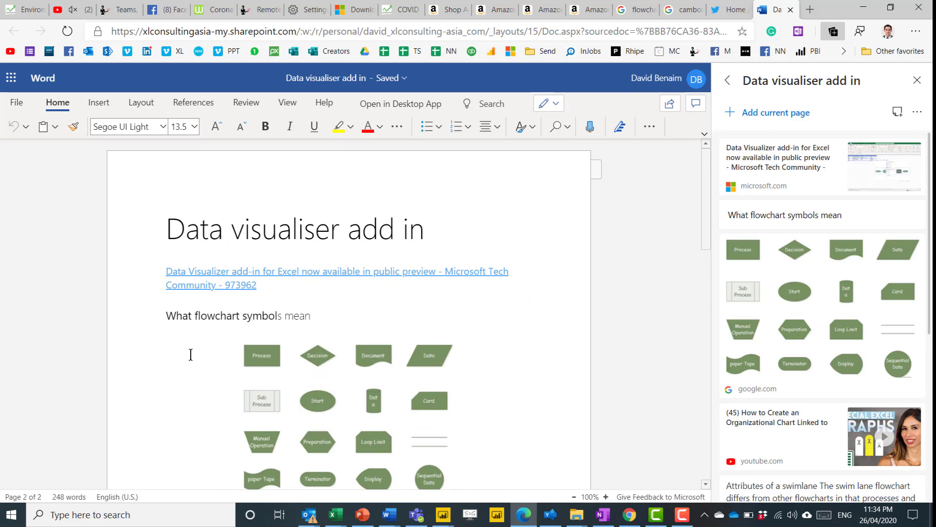
{"action": "scroll", "coordinate": [351, 344], "scroll_direction": "down", "scroll_amount": 13}
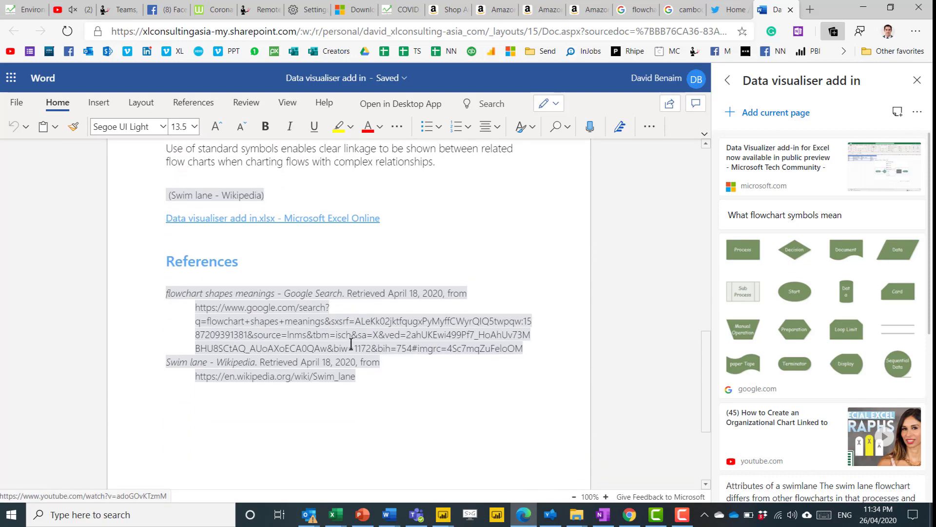
{"action": "scroll", "coordinate": [352, 341], "scroll_direction": "up", "scroll_amount": 7}
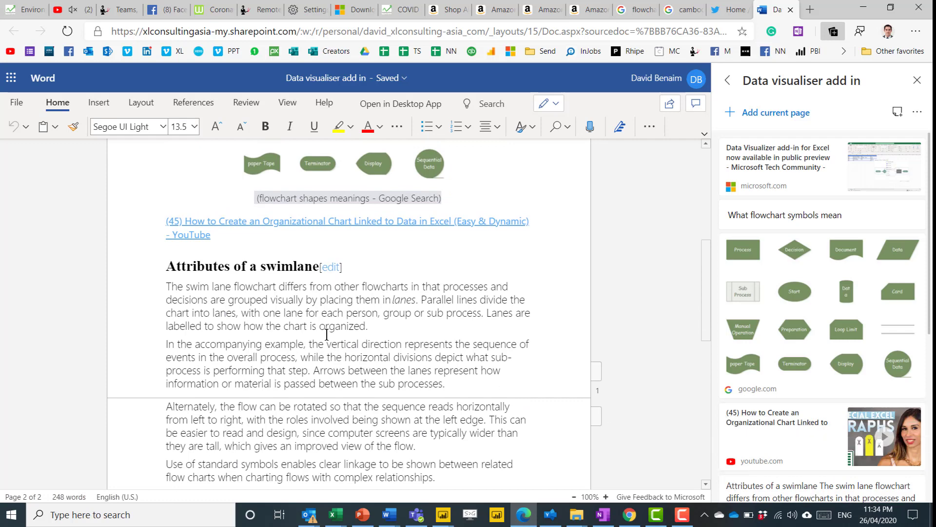
{"action": "scroll", "coordinate": [305, 327], "scroll_direction": "down", "scroll_amount": 6}
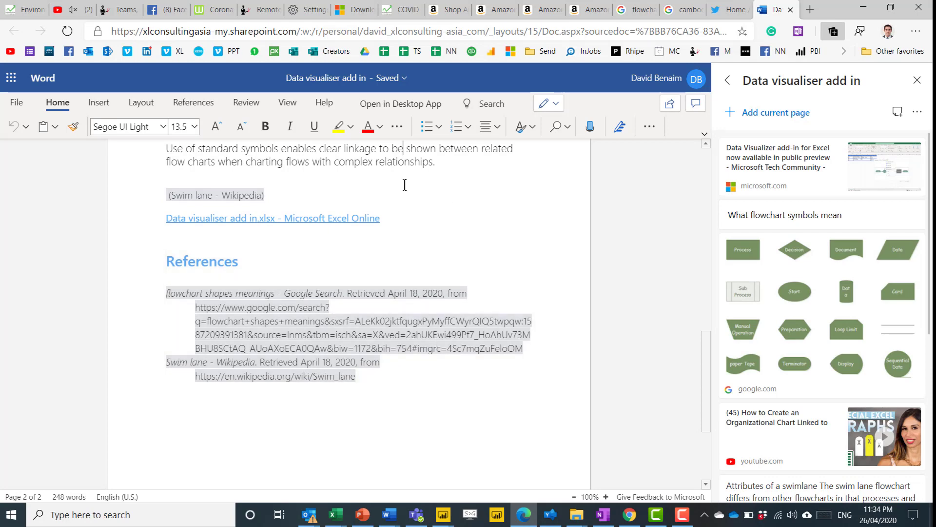
{"action": "left_click", "coordinate": [379, 104]}
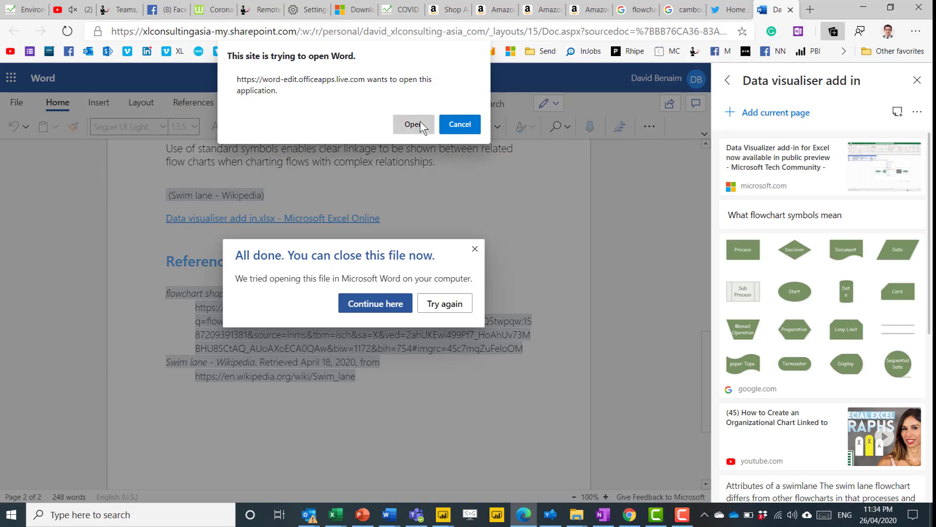
- Let the browser launch desktop Word, then select and deselect the title and link paragraph
{"action": "left_click", "coordinate": [420, 122]}
{"action": "left_click_drag", "start_coordinate": [450, 288], "coordinate": [274, 220]}
{"action": "left_click", "coordinate": [428, 295]}
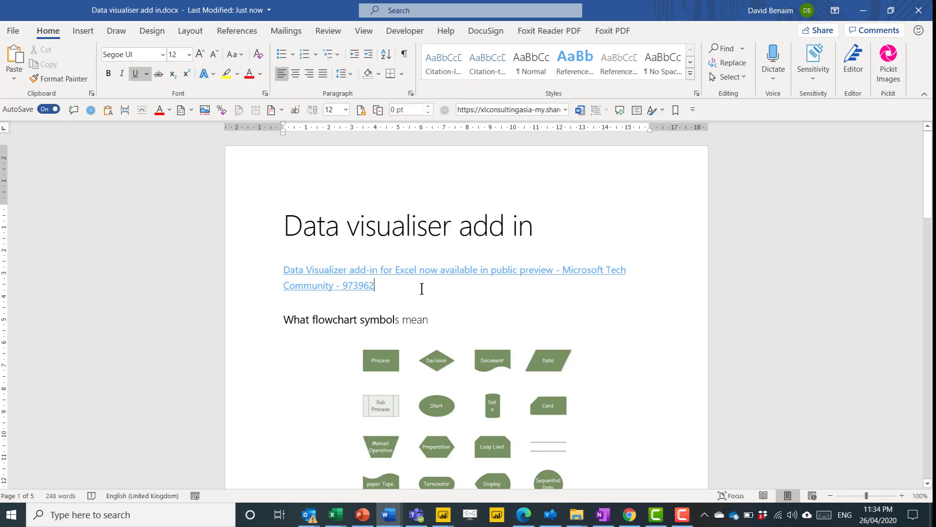
{"action": "key", "text": "Left"}
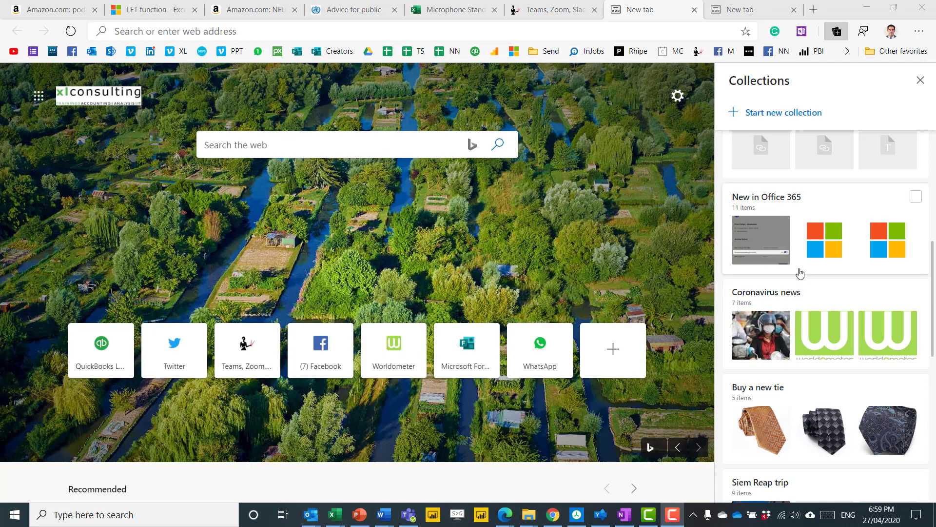
- Check New in Office 365 and Coronavirus news, uncheck the first, then edit Coronavirus news
{"action": "left_click", "coordinate": [915, 197]}
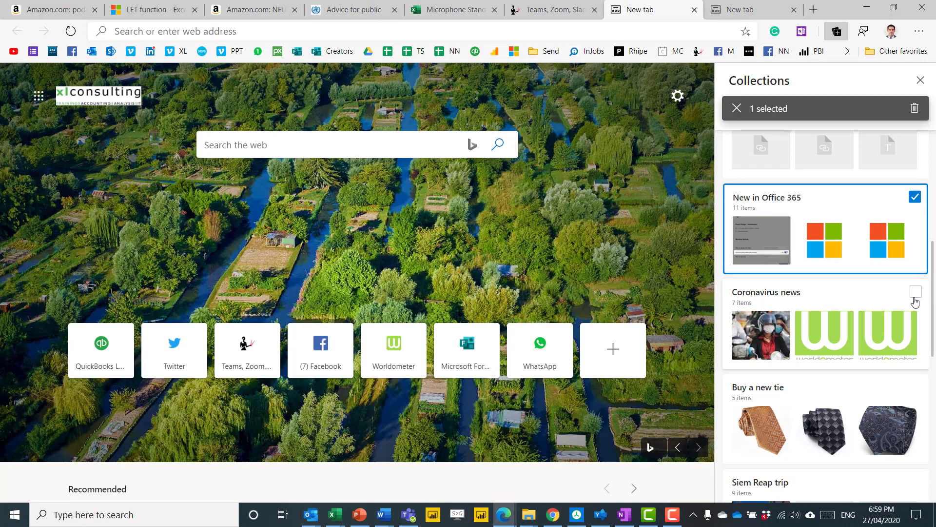
{"action": "left_click", "coordinate": [915, 292]}
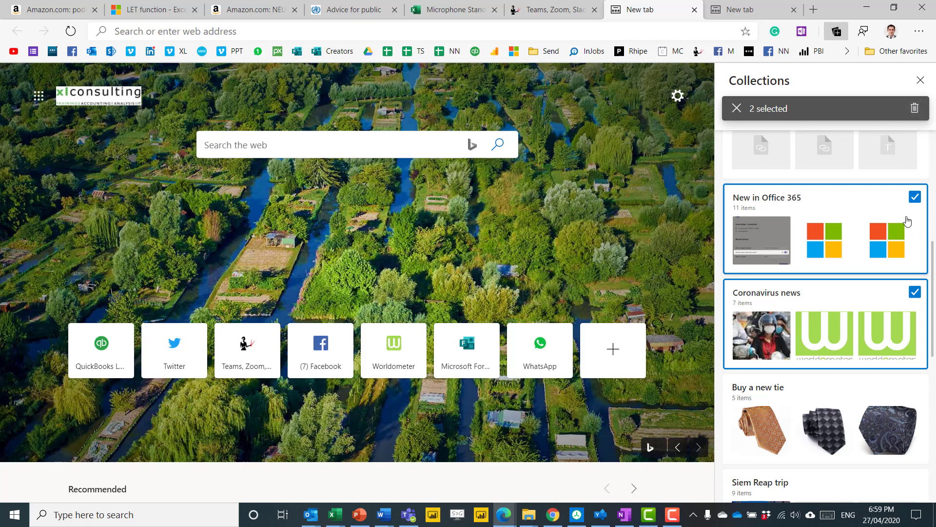
{"action": "left_click", "coordinate": [915, 197]}
{"action": "right_click", "coordinate": [811, 298]}
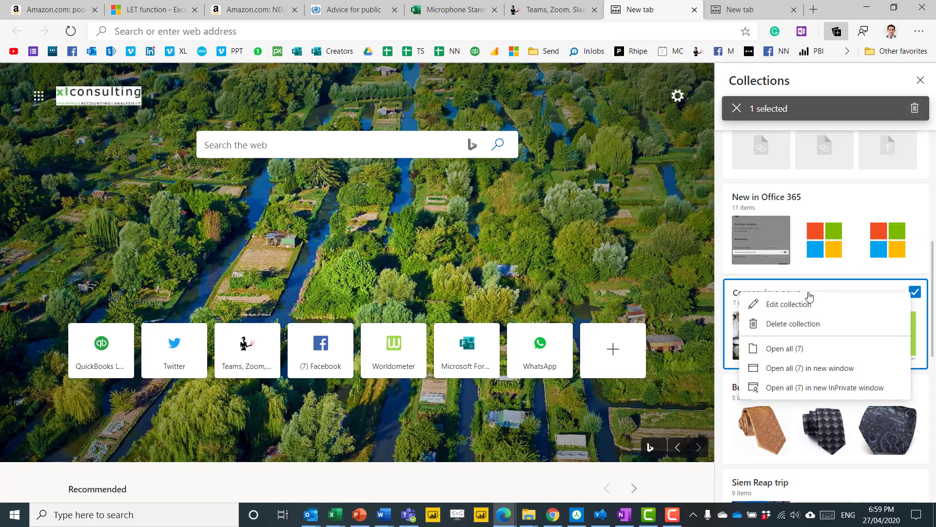
{"action": "left_click", "coordinate": [869, 389]}
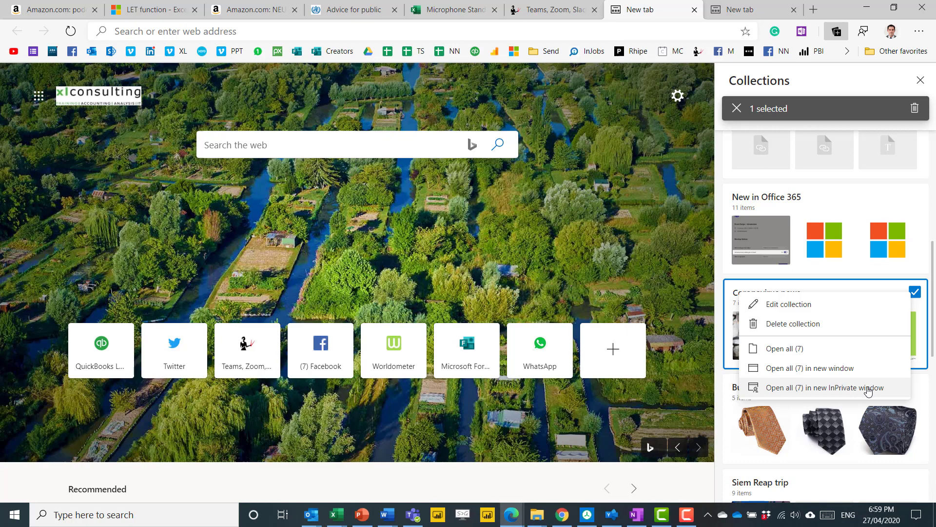
{"action": "left_click", "coordinate": [794, 303]}
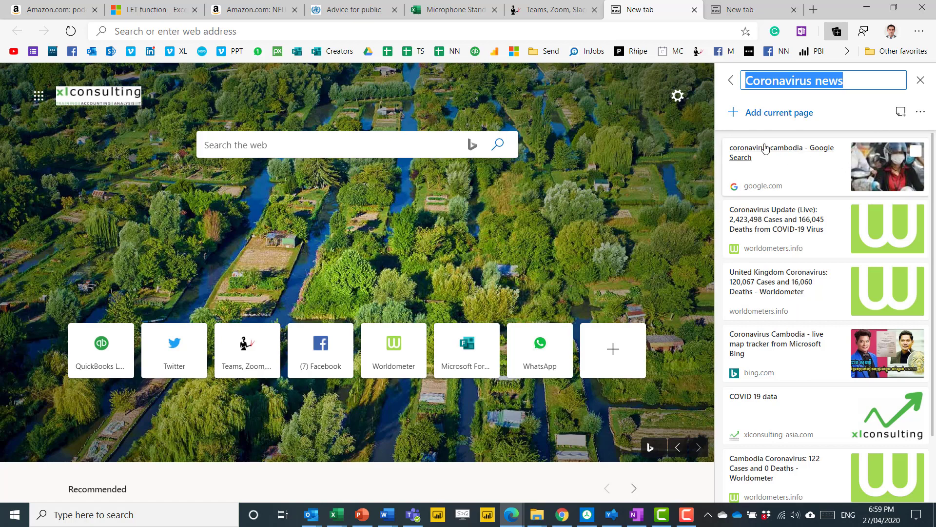
{"action": "left_click", "coordinate": [732, 81]}
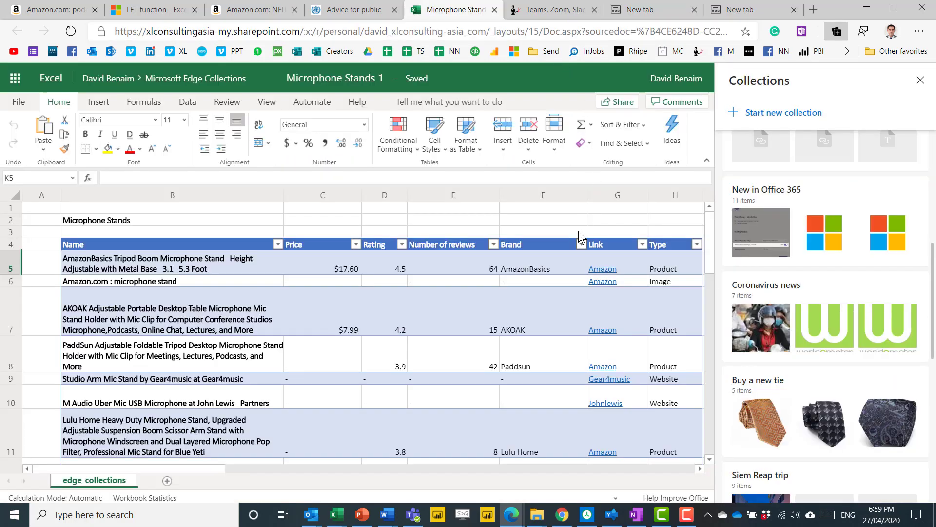
{"action": "left_click", "coordinate": [546, 273]}
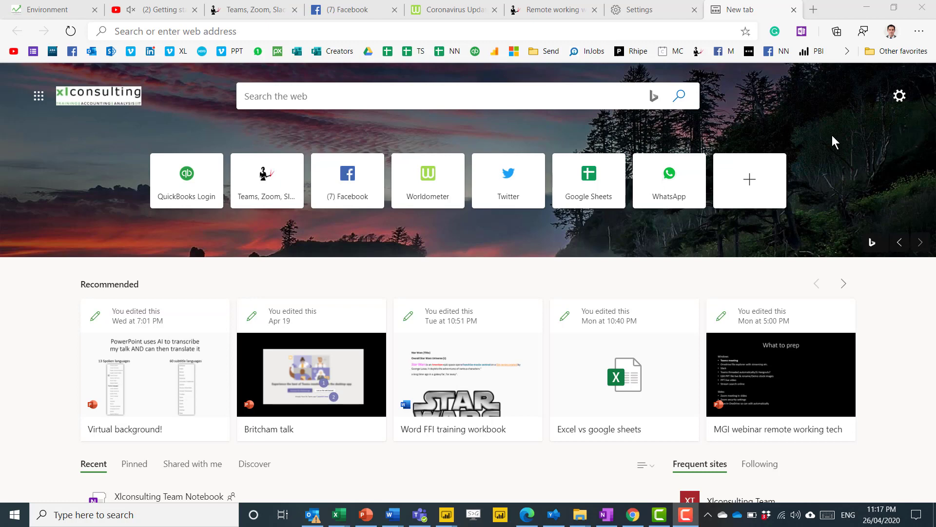
- Search Google for 'download edge' and open Microsoft's 'Introducing the new Microsoft Edge' result
{"action": "left_click", "coordinate": [276, 32]}
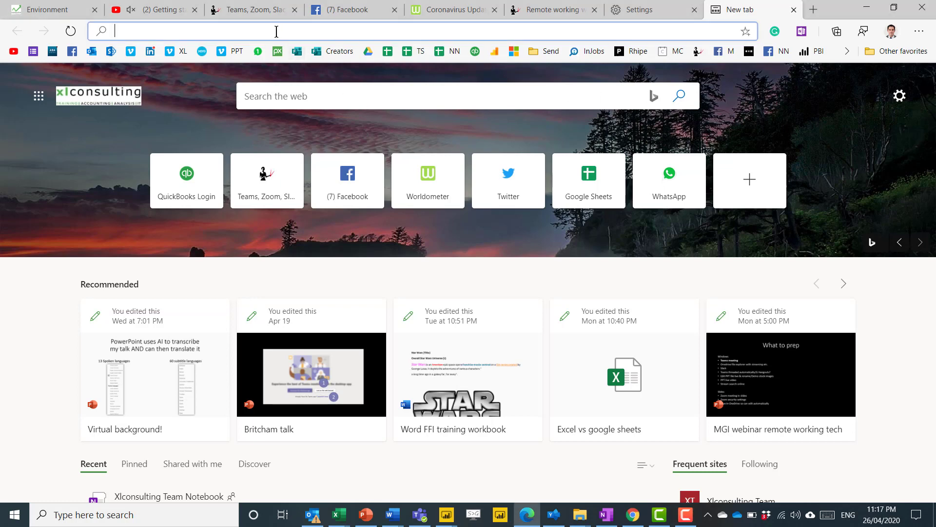
{"action": "type", "text": "download edge"}
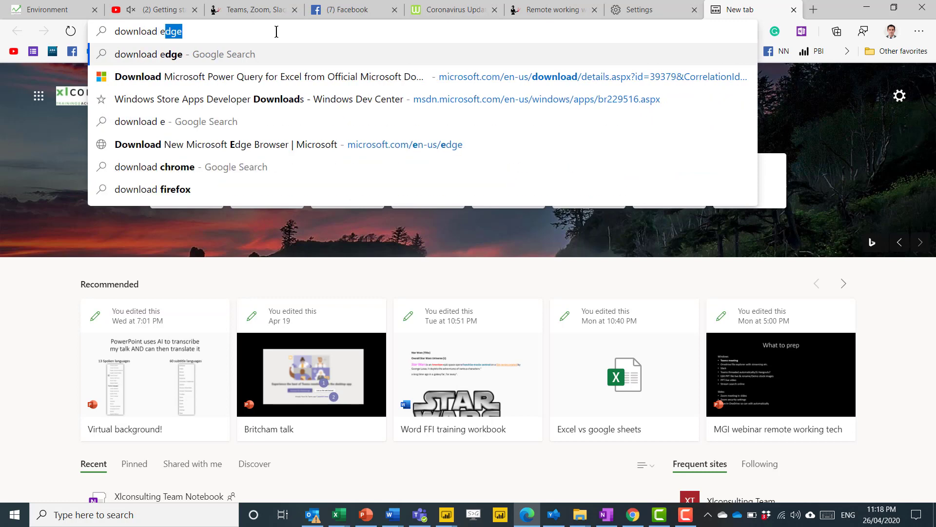
{"action": "key", "text": "Return"}
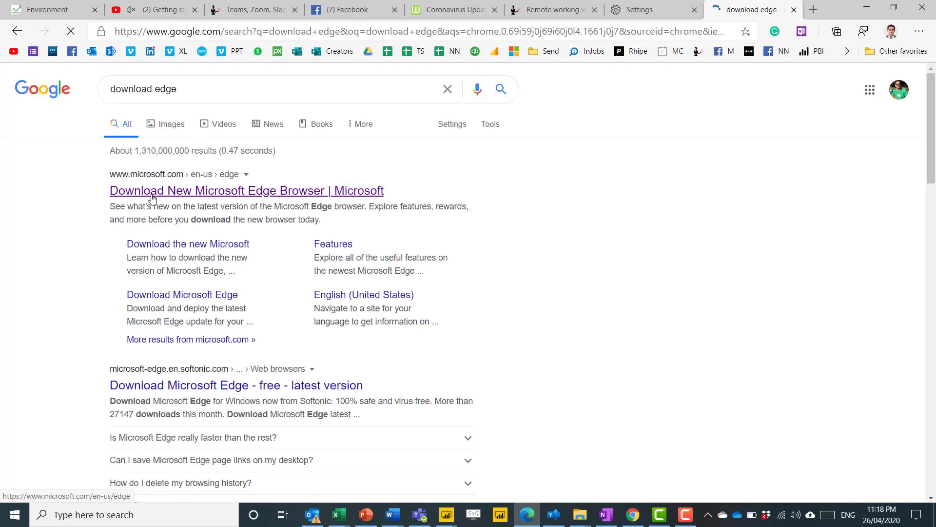
{"action": "left_click", "coordinate": [222, 197]}
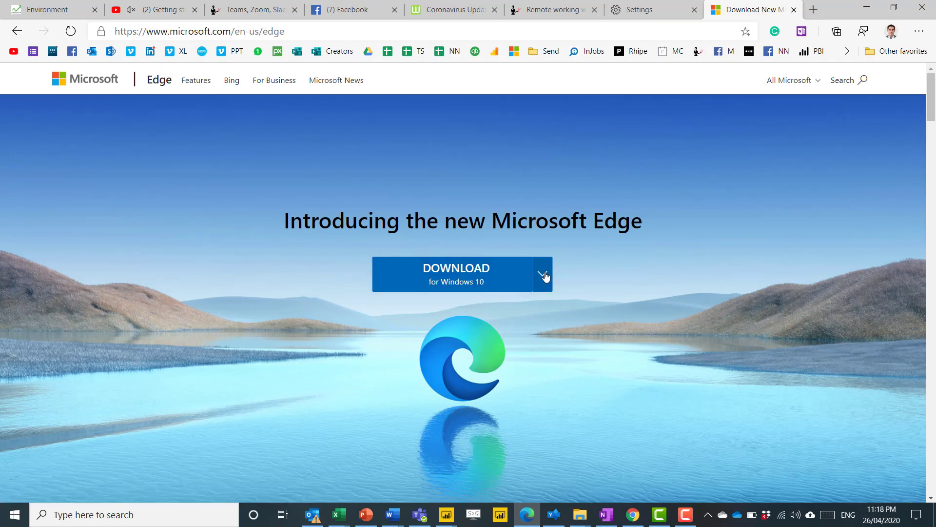
- Expand the Download dropdown to see other platforms Edge supports, then close it
{"action": "left_click", "coordinate": [545, 277]}
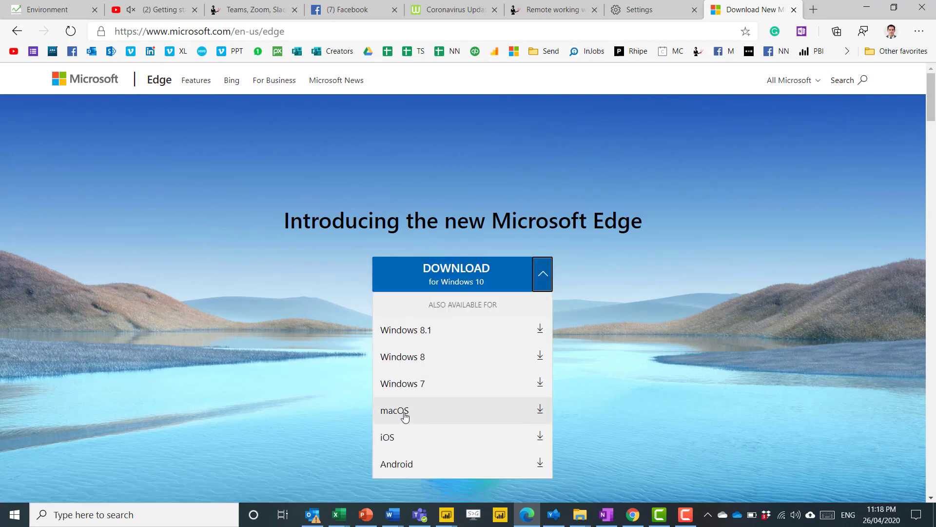
{"action": "left_click", "coordinate": [740, 268]}
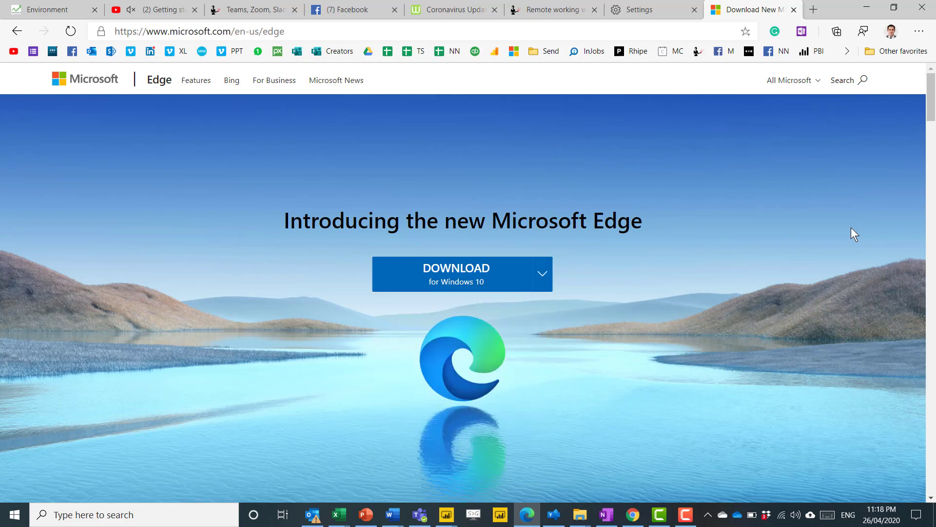
{"action": "left_click_drag", "start_coordinate": [933, 108], "coordinate": [933, 70]}
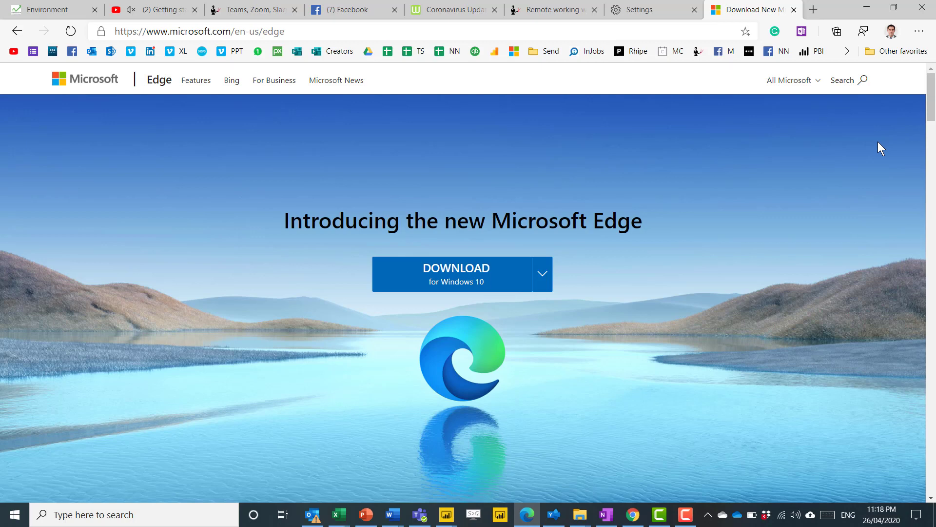